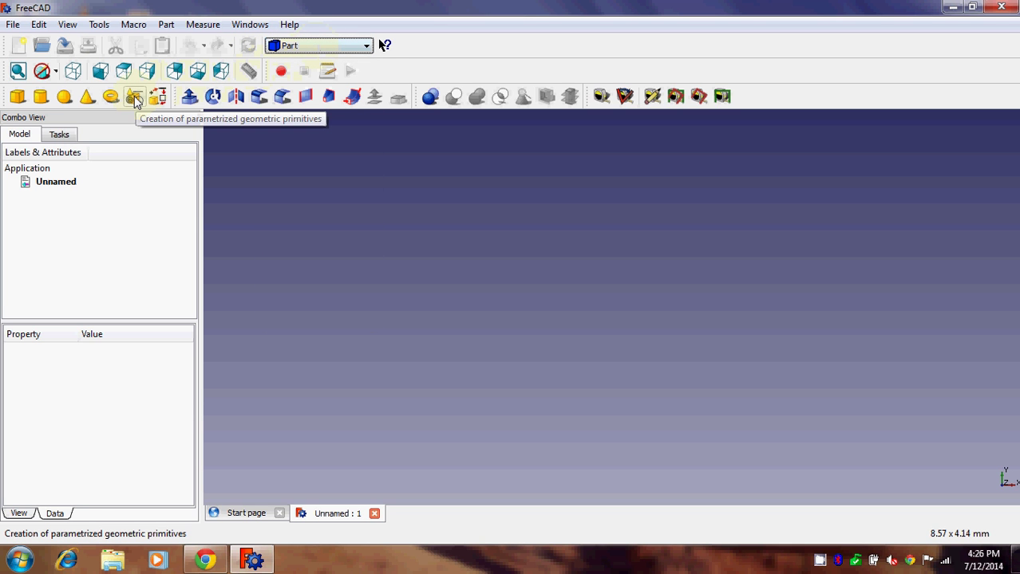
- Create a Helix primitive with pitch 2, height 2 mm and radius 10 mm
click(134, 97)
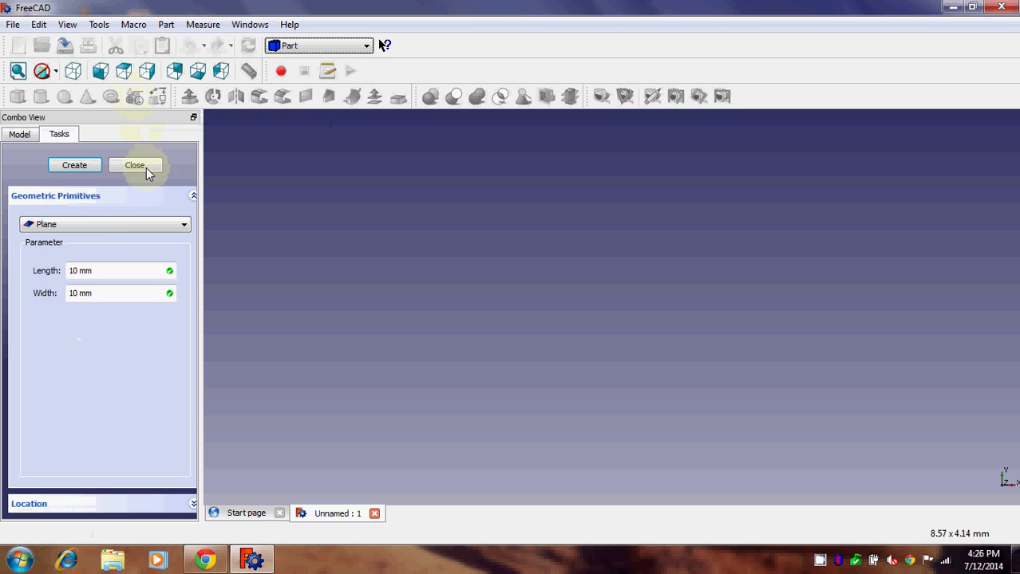
click(126, 231)
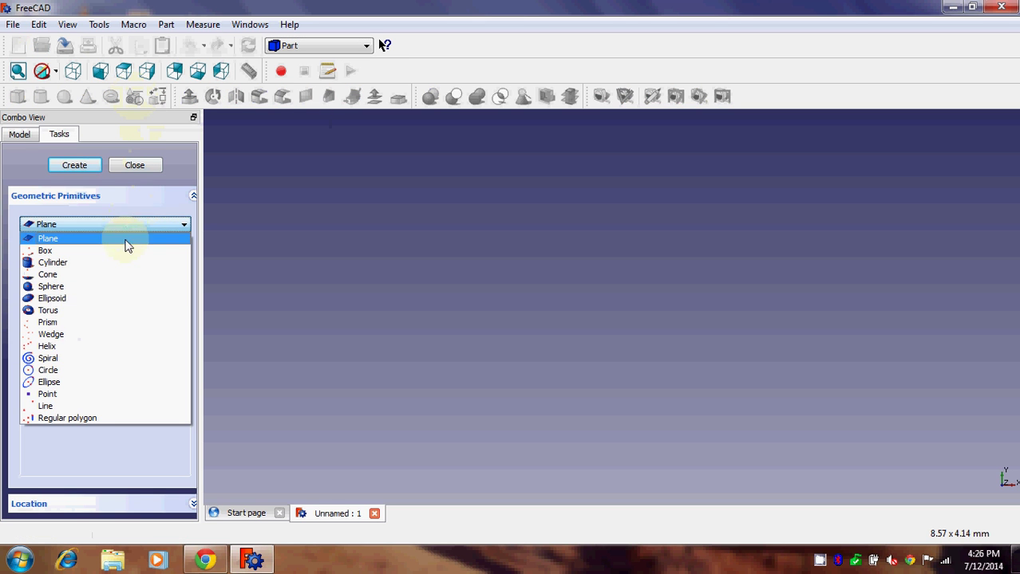
click(88, 347)
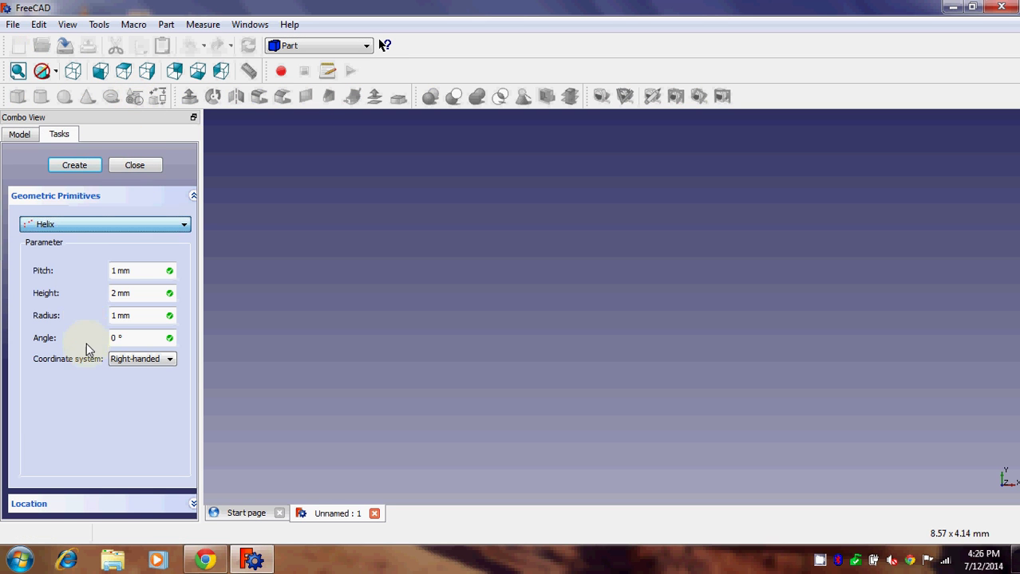
drag(137, 271, 102, 271)
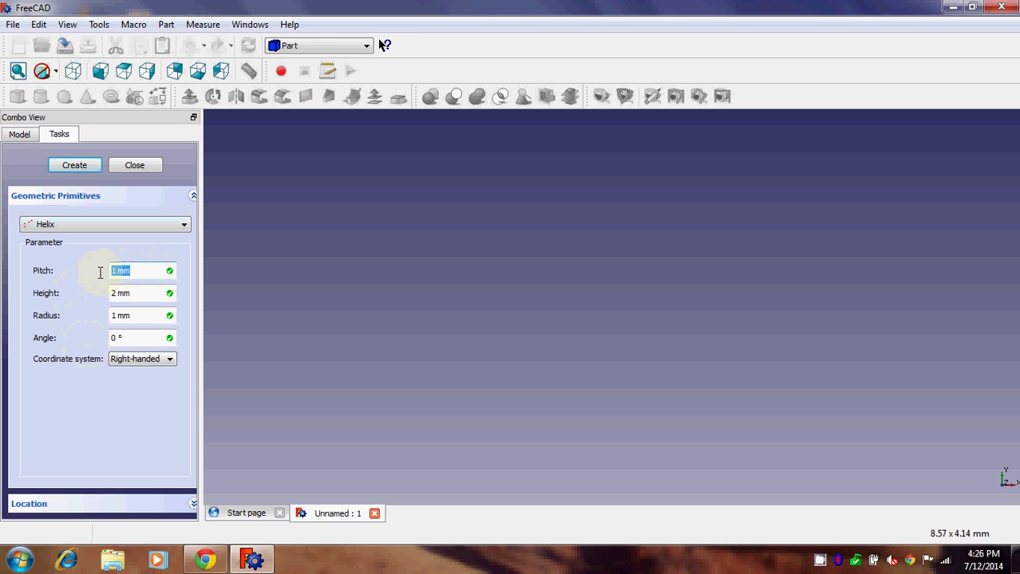
text(2)
key(Tab)
key(Tab)
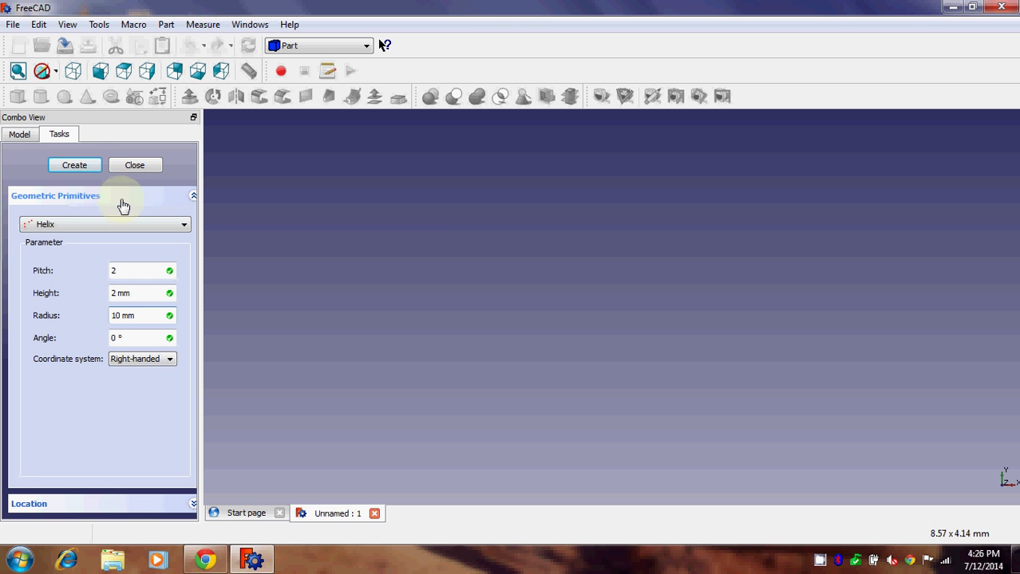
click(79, 166)
click(392, 307)
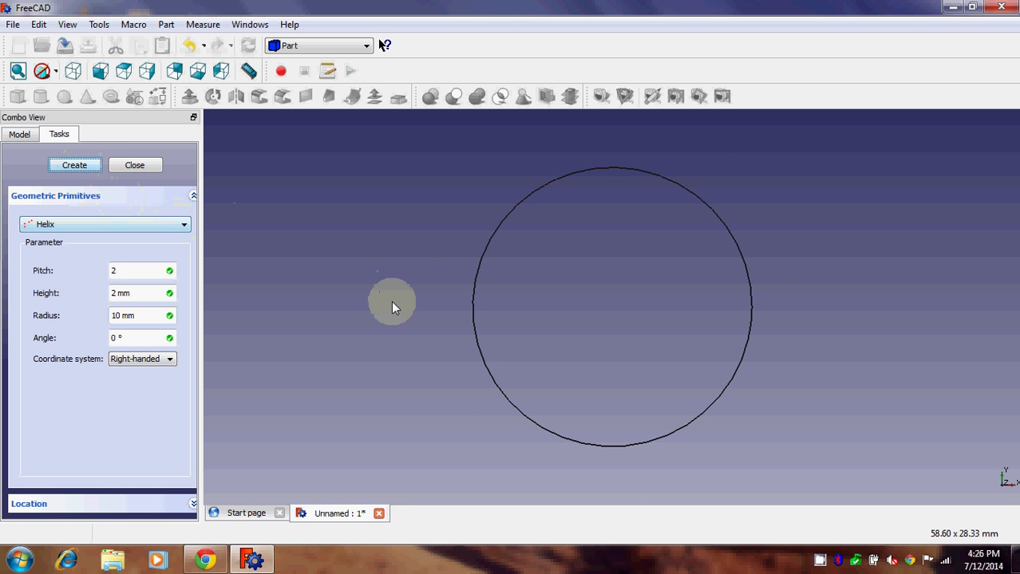
drag(433, 329, 213, 163)
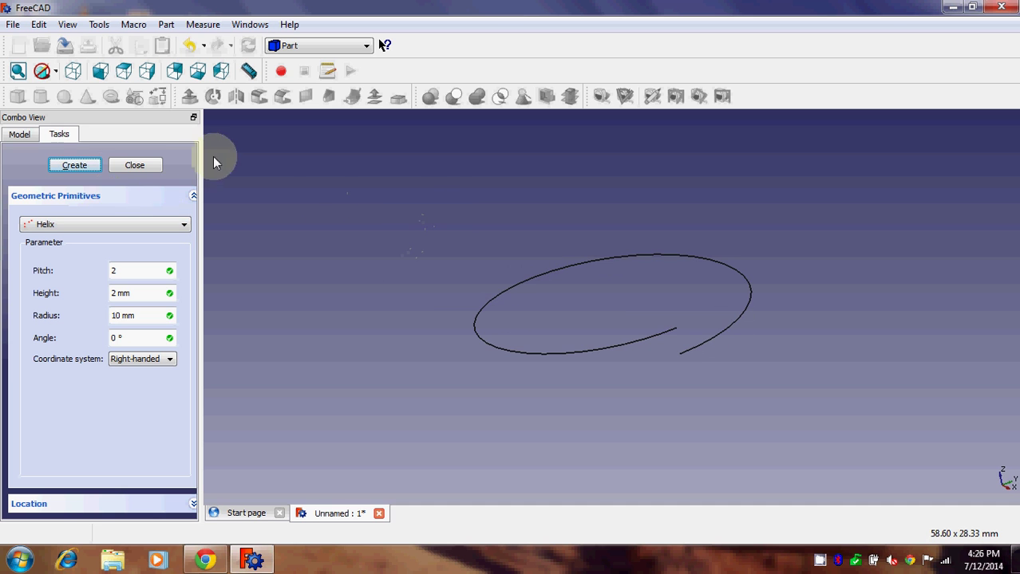
click(145, 166)
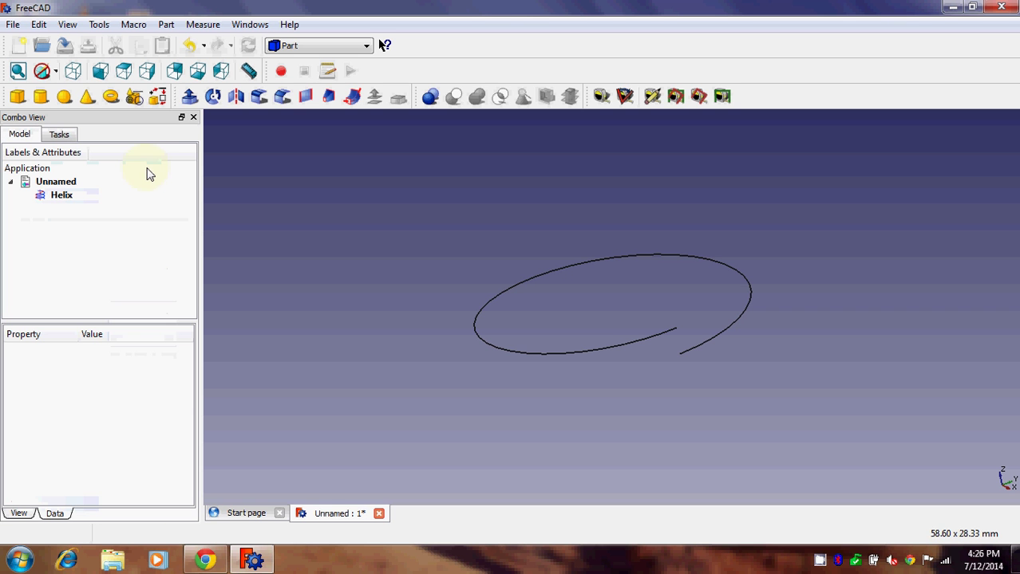
- Switch to the Part Design workbench and start a new sketch on the XZ-Plane
click(291, 45)
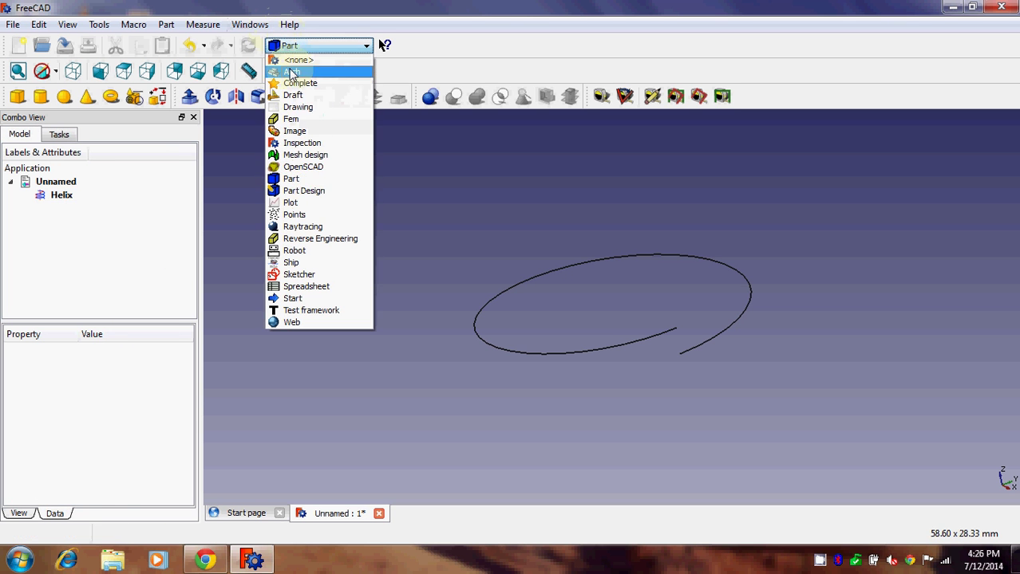
click(293, 195)
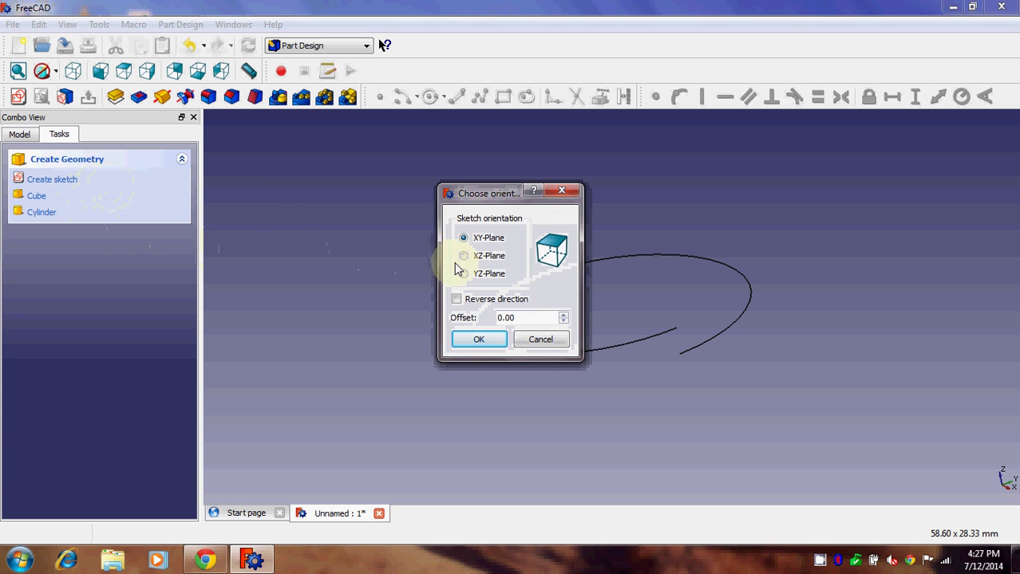
click(464, 256)
click(477, 339)
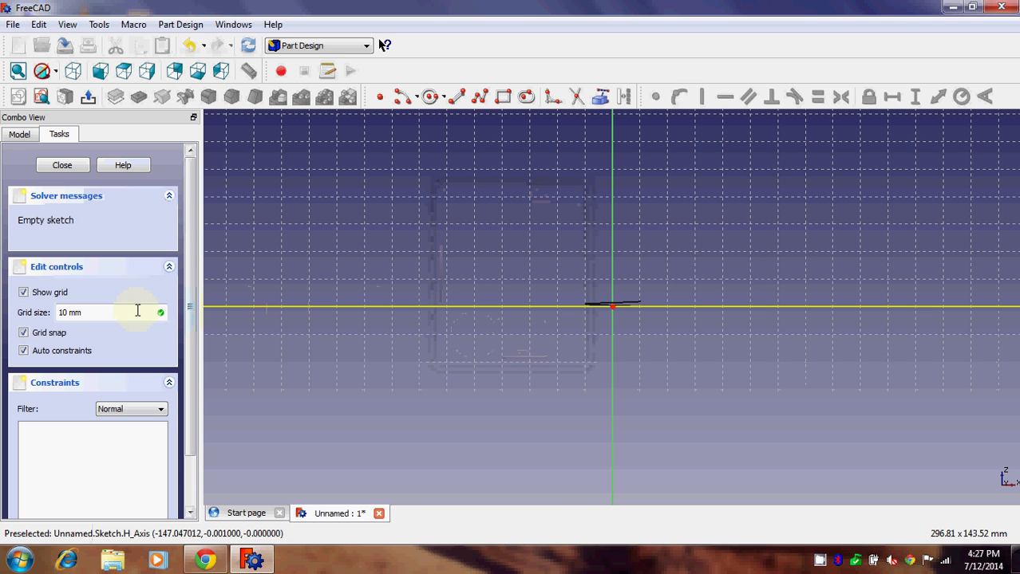
- Set the sketch grid size to 1 mm and zoom in around the origin
drag(88, 313, 45, 311)
text(1)
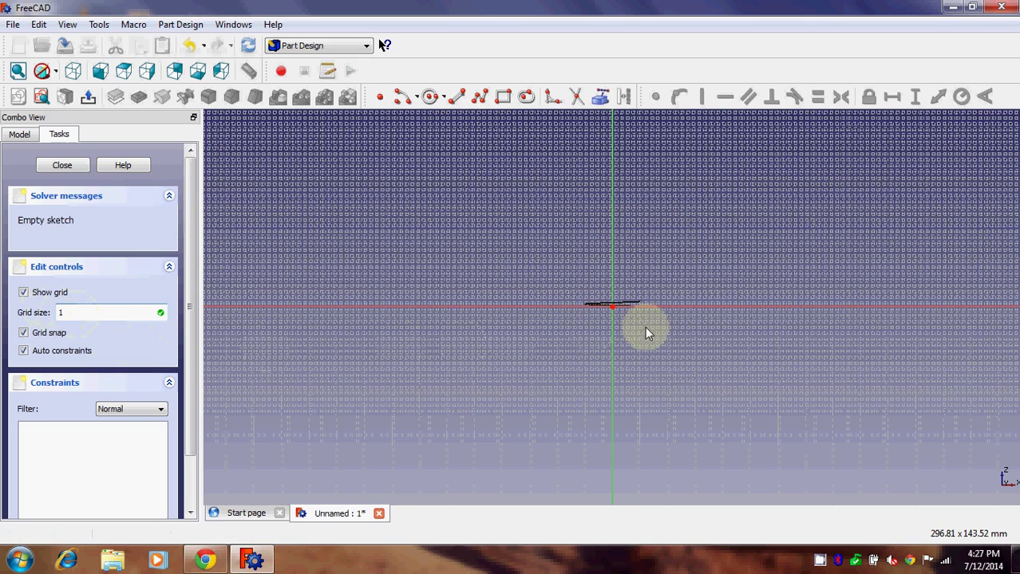
mouse_move(648, 329)
middle_down()
mouse_move(632, 242)
mouse_move(672, 237)
mouse_move(523, 284)
mouse_move(649, 287)
mouse_move(661, 247)
mouse_move(653, 211)
mouse_move(673, 197)
mouse_move(604, 399)
middle_up()
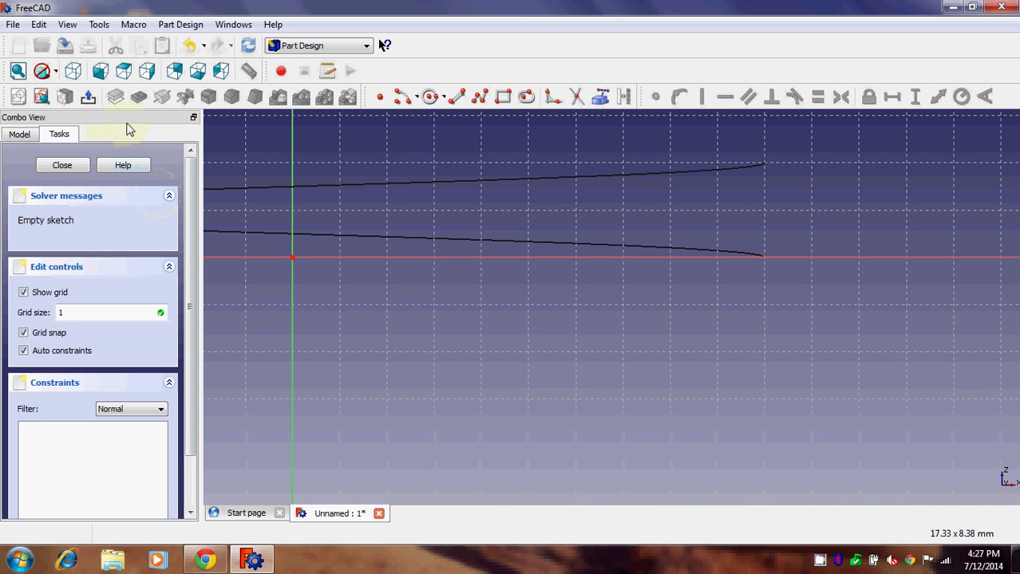
- Draw a closed triangular polyline starting at the helix end and close the sketch
click(478, 97)
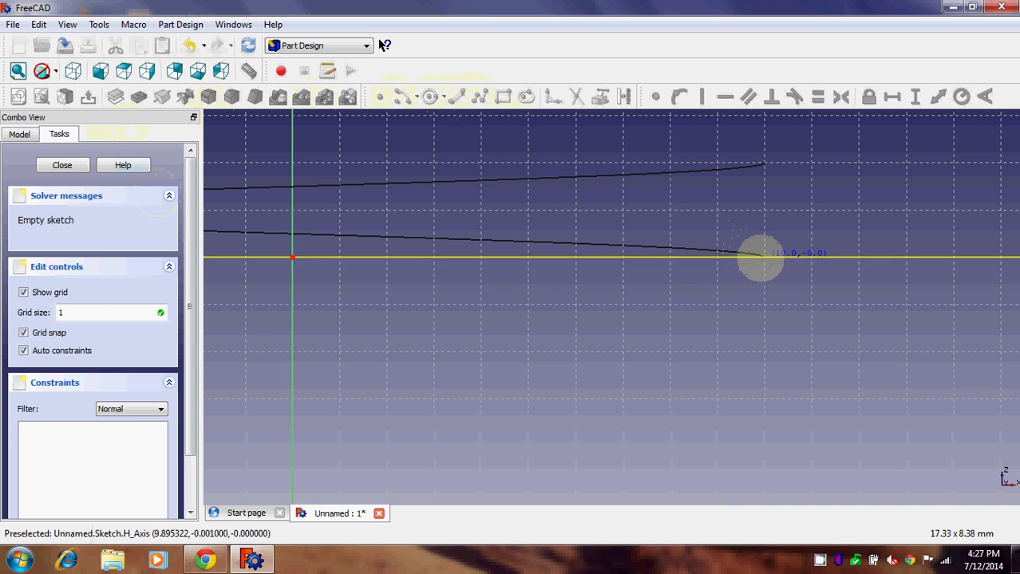
click(763, 256)
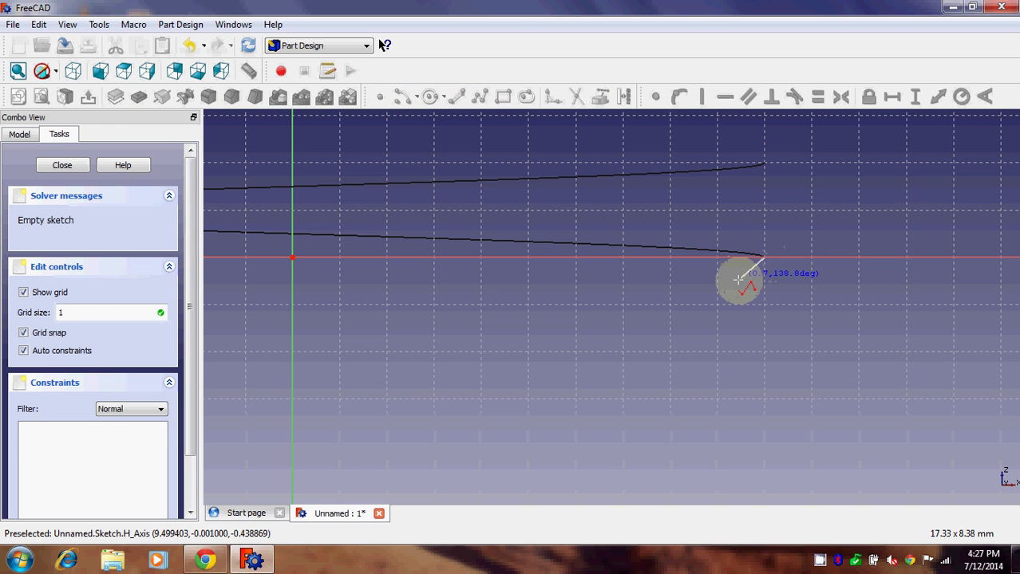
click(718, 304)
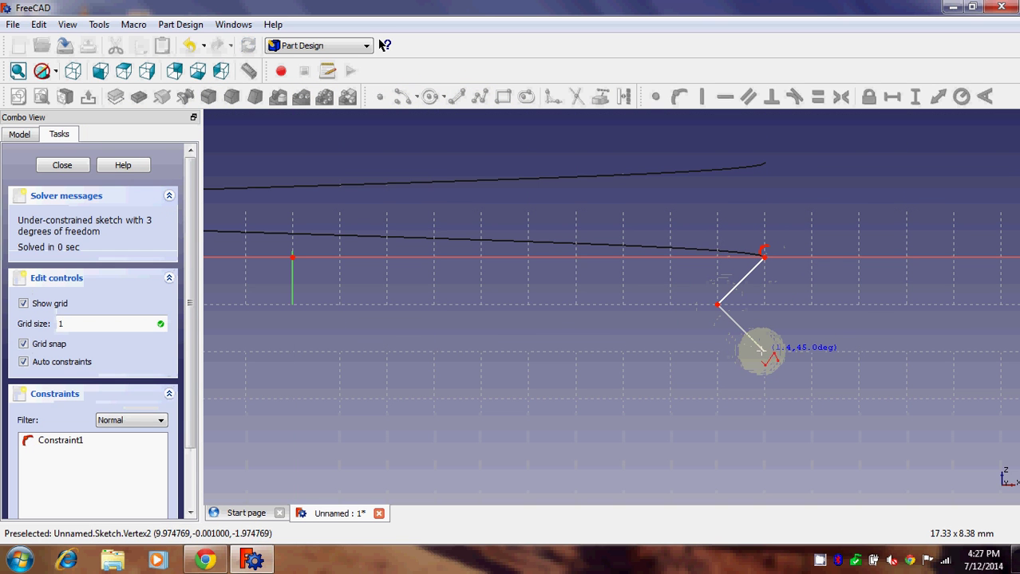
click(763, 351)
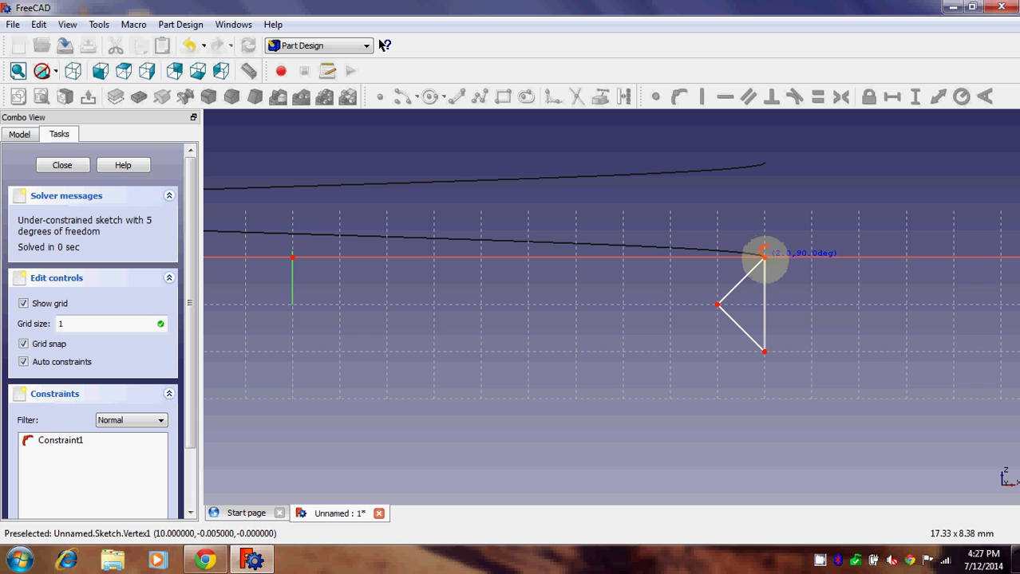
click(764, 255)
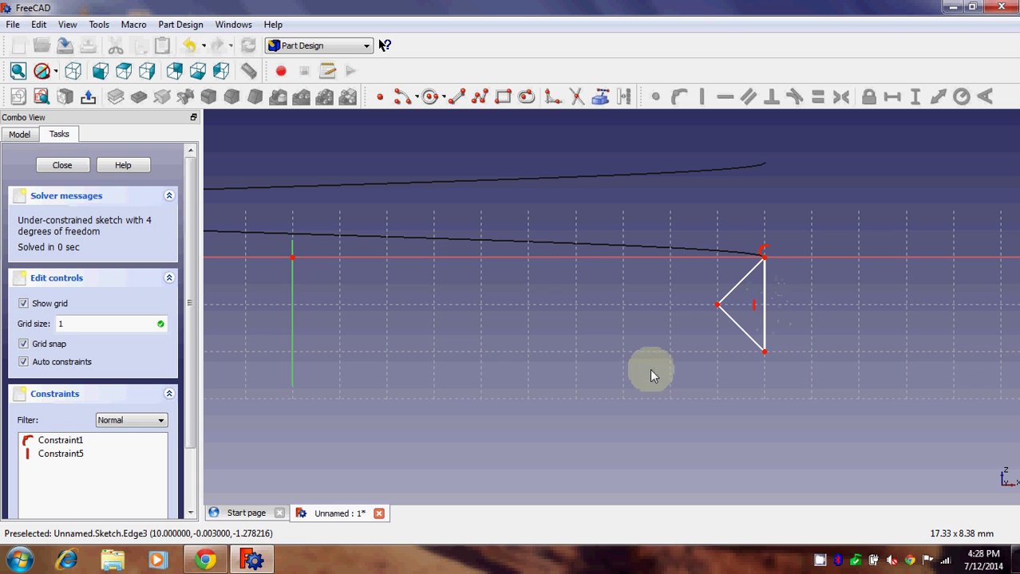
click(59, 167)
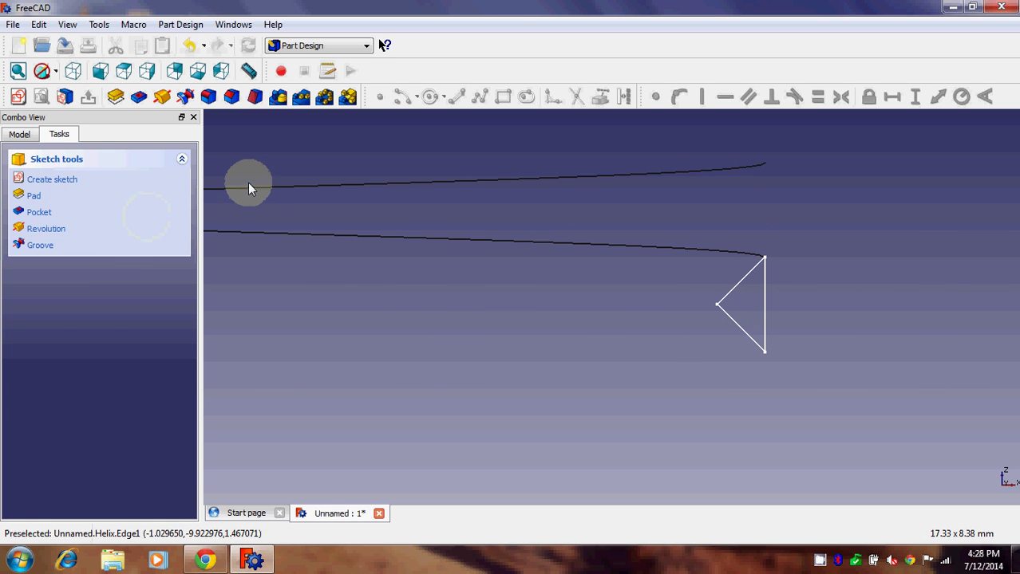
- In the Part workbench, start a Sweep with the Sketch as its profile
click(304, 46)
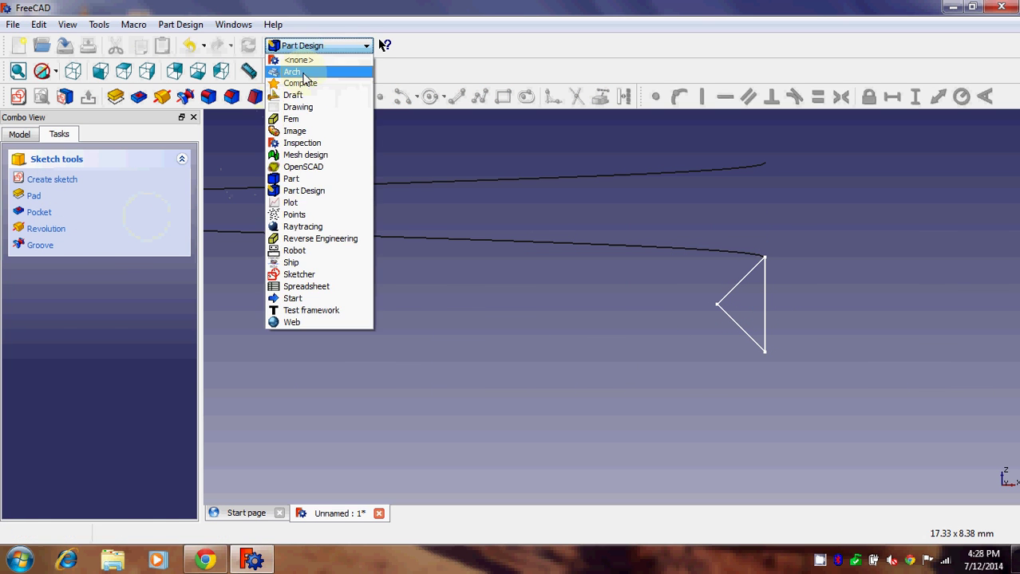
click(291, 178)
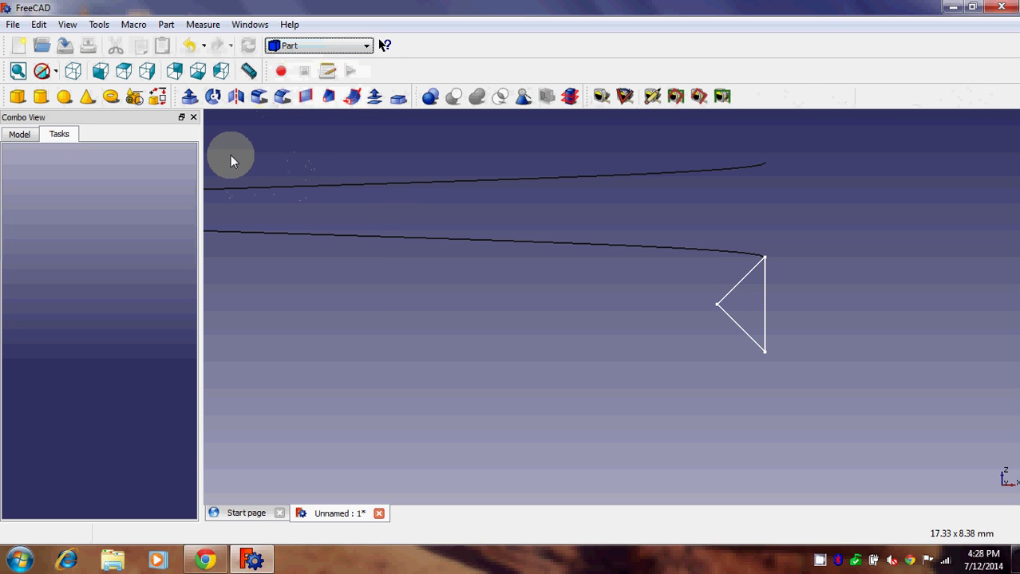
click(352, 96)
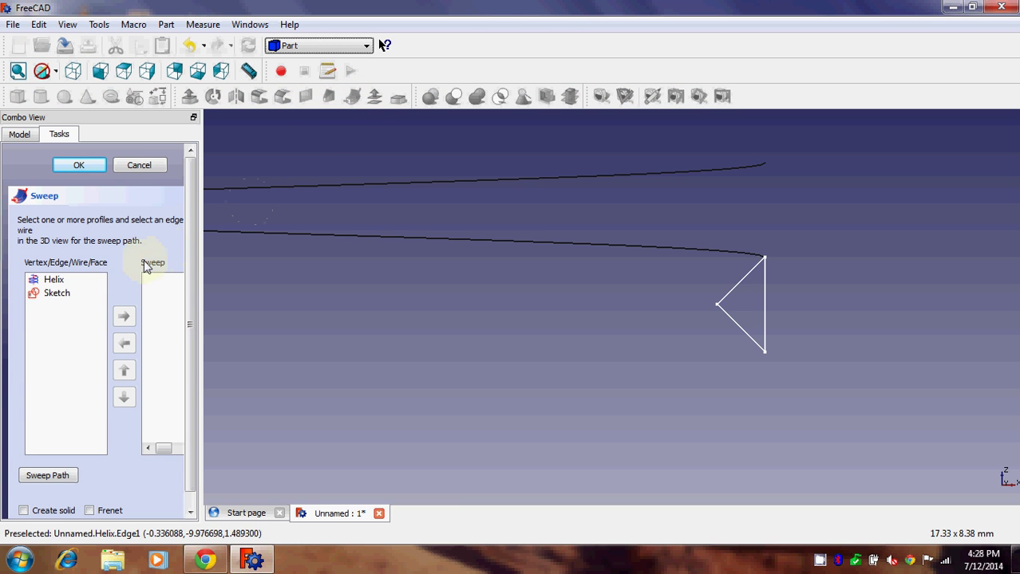
click(70, 293)
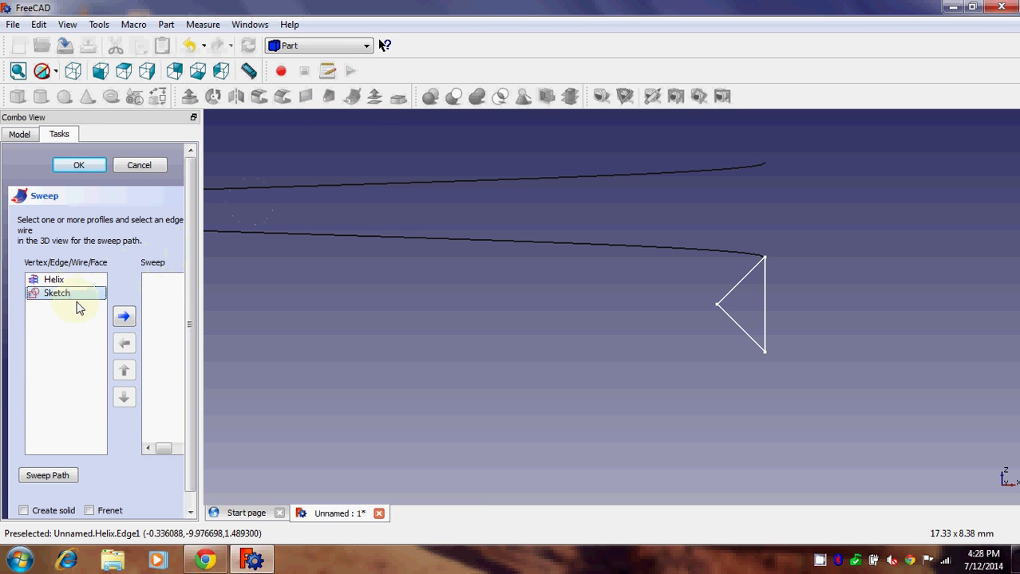
click(123, 316)
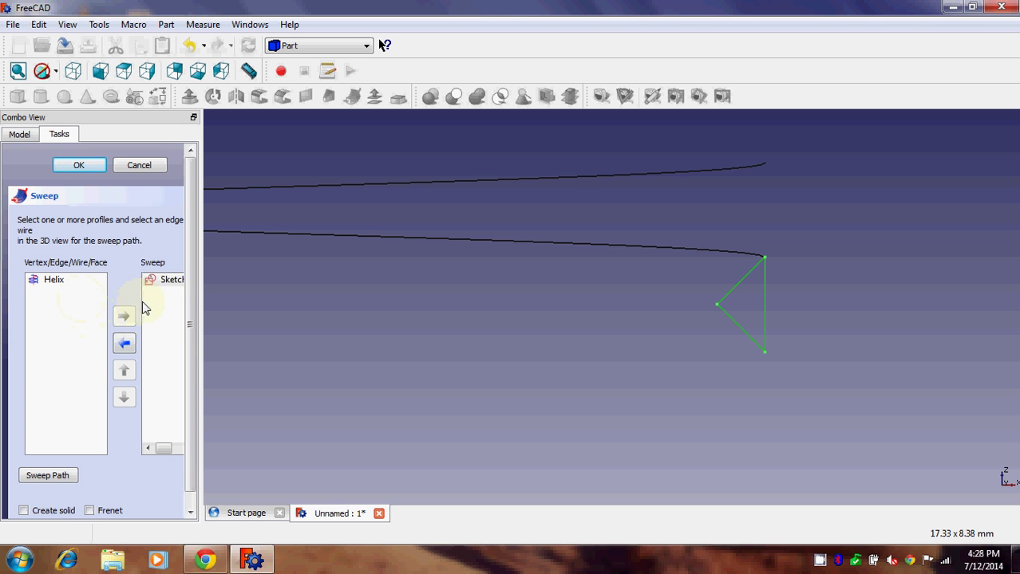
- Enable Create solid and Frenet, set the helix as sweep path, and confirm
scroll(189, 287, down, 1)
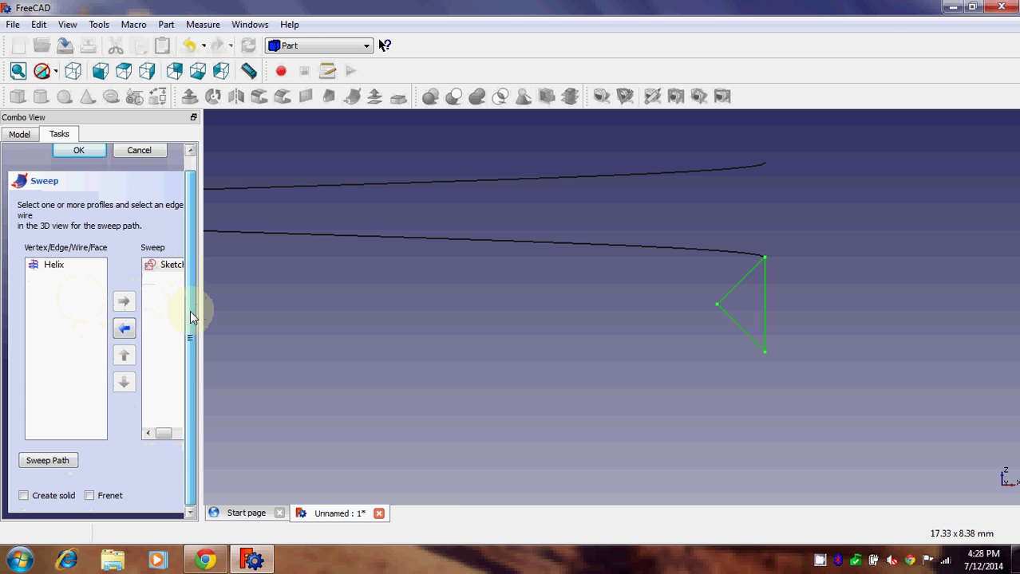
click(24, 496)
click(89, 498)
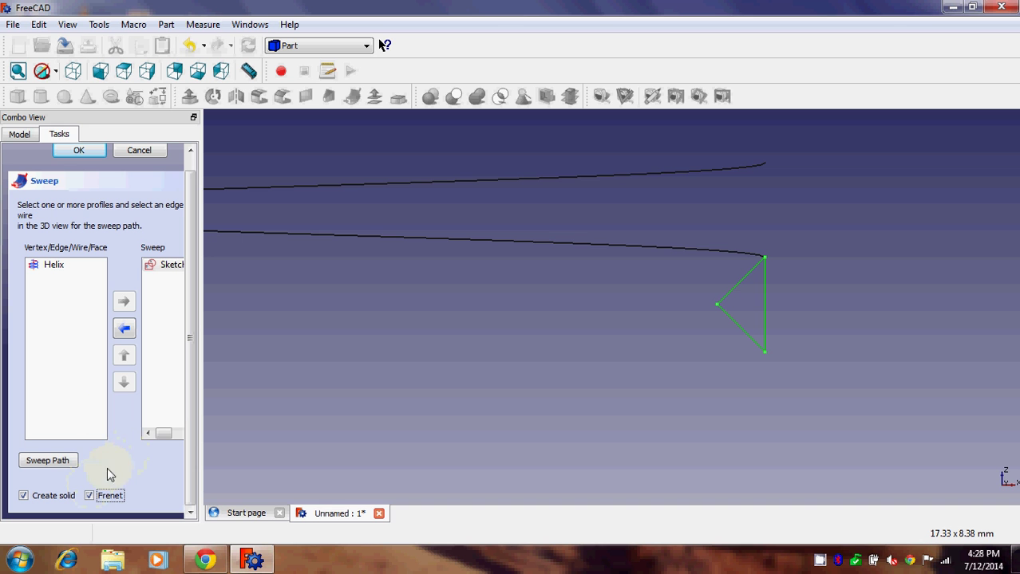
click(348, 318)
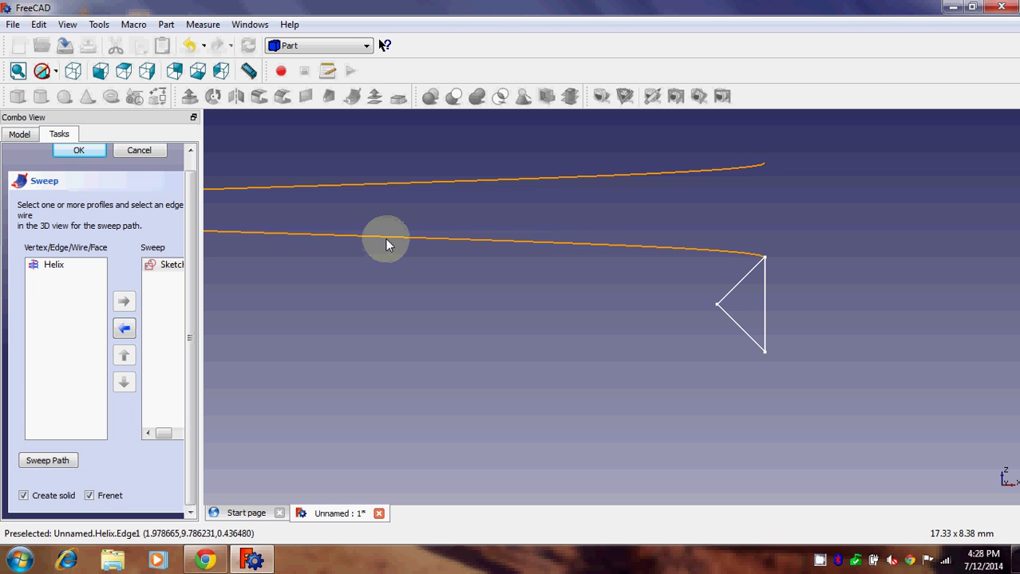
click(385, 239)
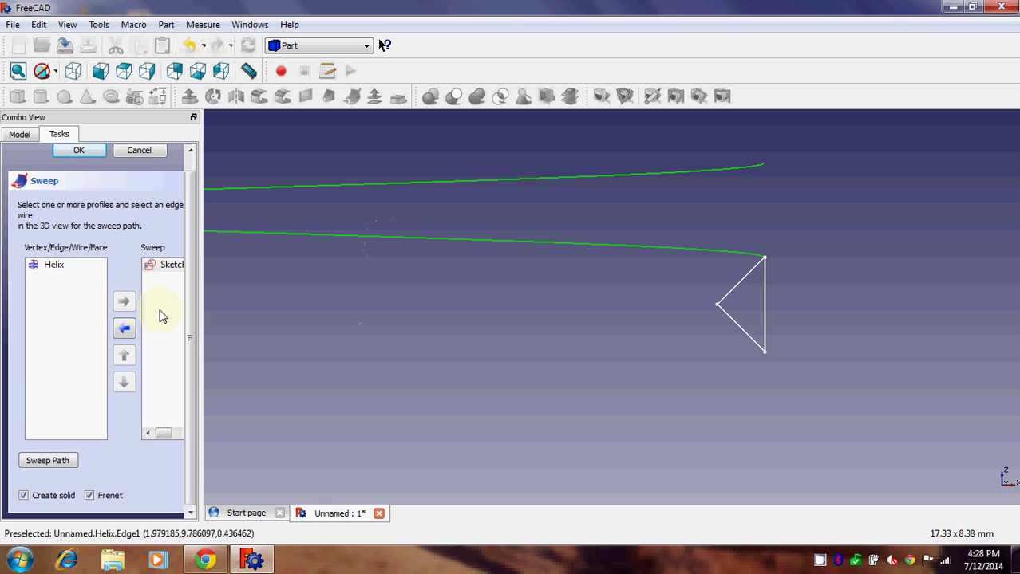
click(79, 150)
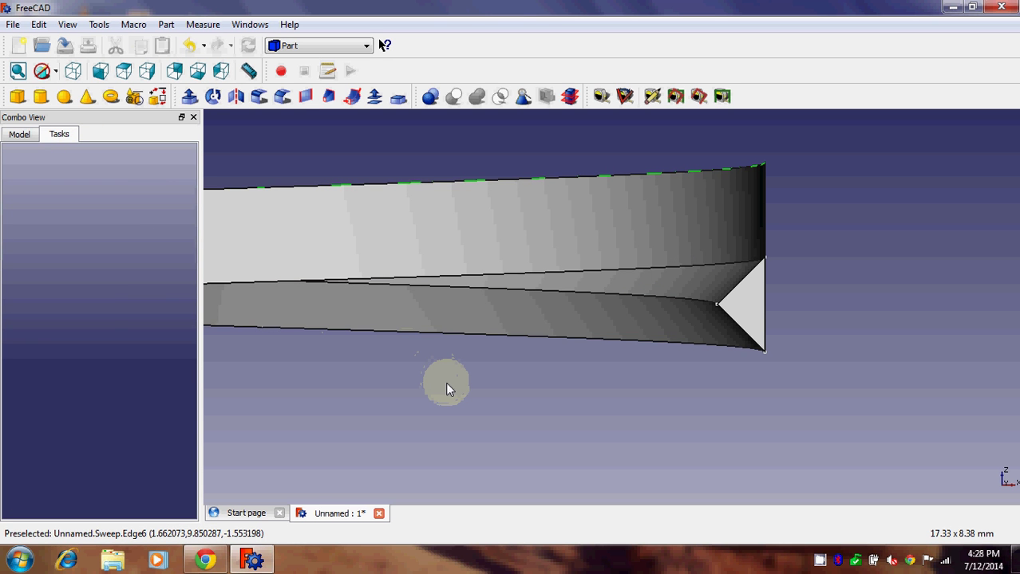
- Orbit to view the swept ring from above and show the model tree
scroll(445, 382, down, 5)
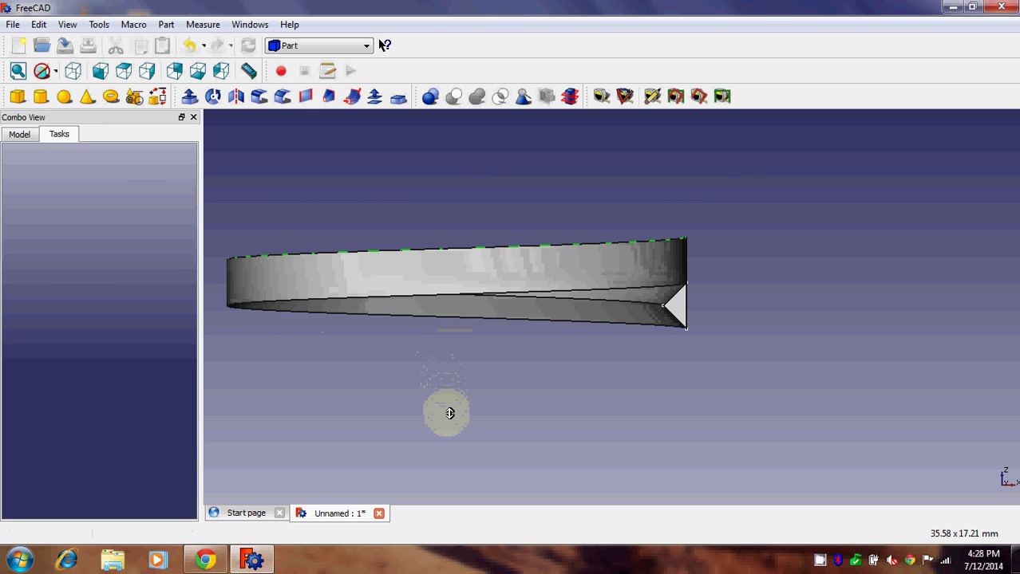
middle_drag(431, 375, 403, 369)
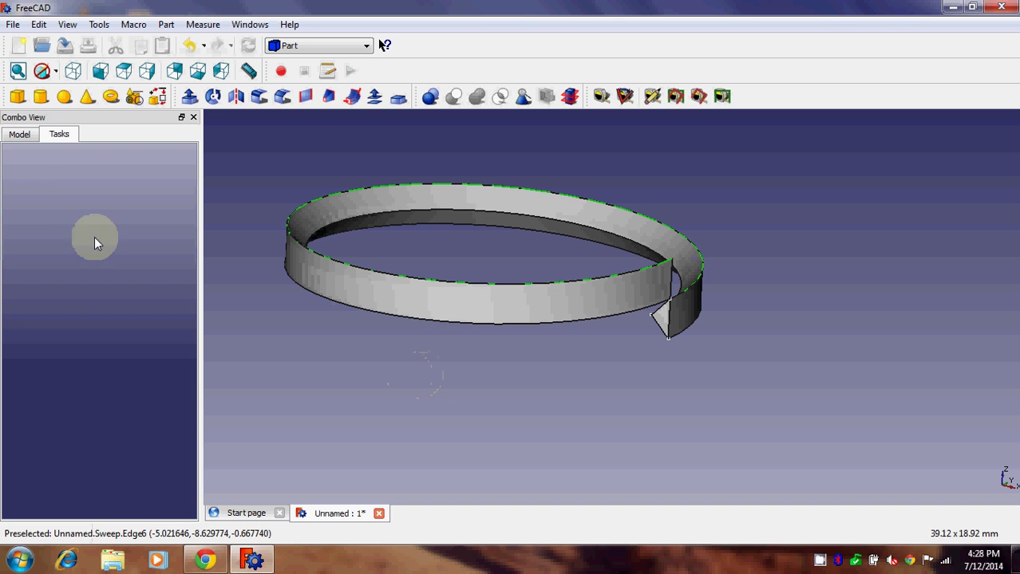
click(19, 134)
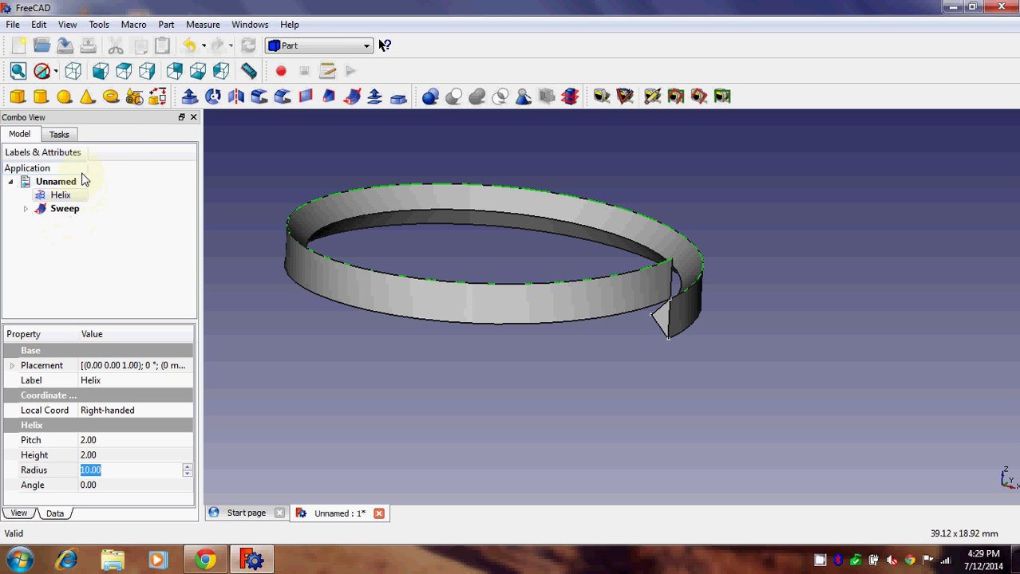
- Add a Circle primitive of radius 15 mm around the swept ring
click(134, 98)
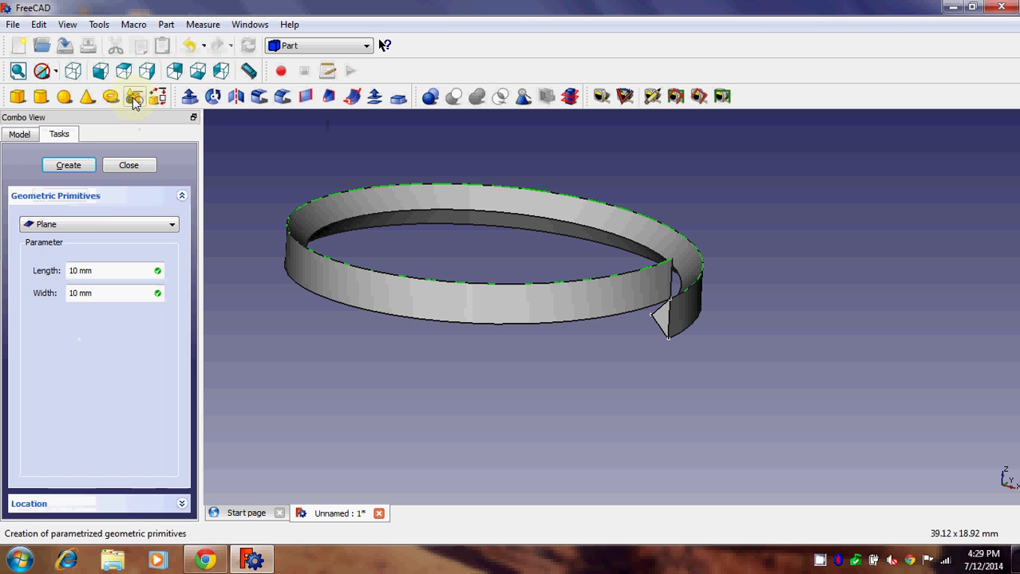
click(90, 225)
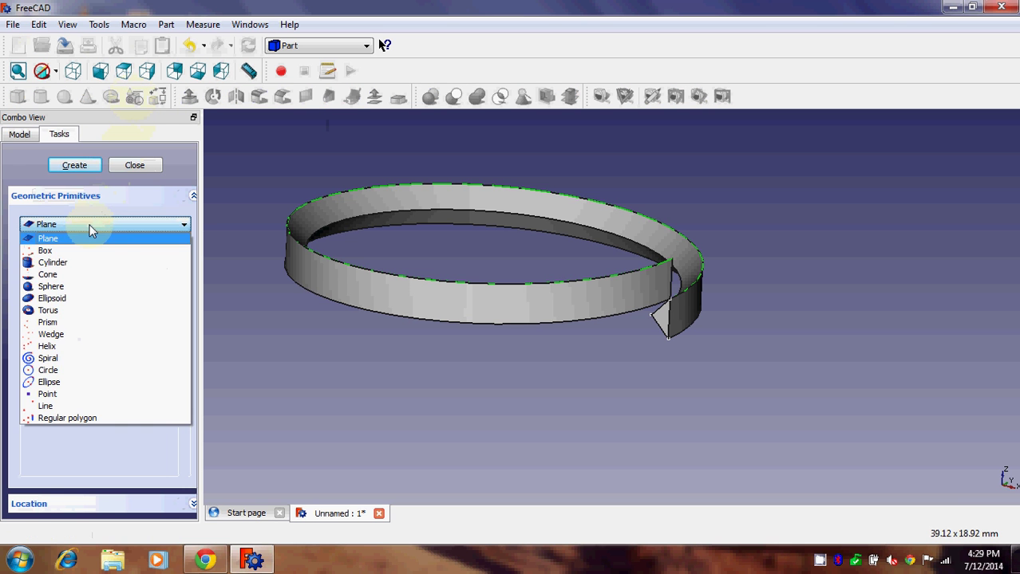
click(67, 370)
drag(96, 273, 58, 277)
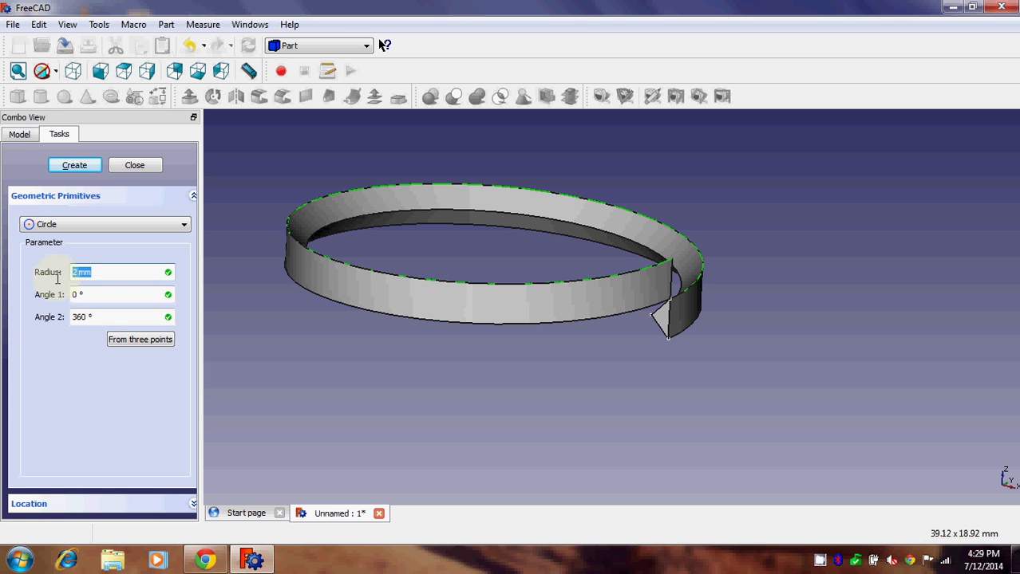
text(15)
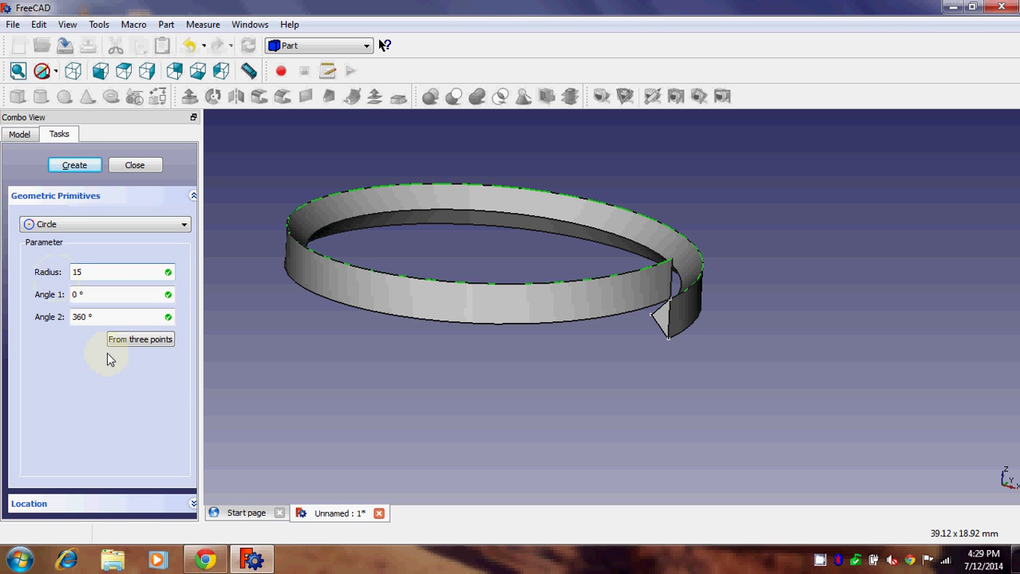
click(74, 165)
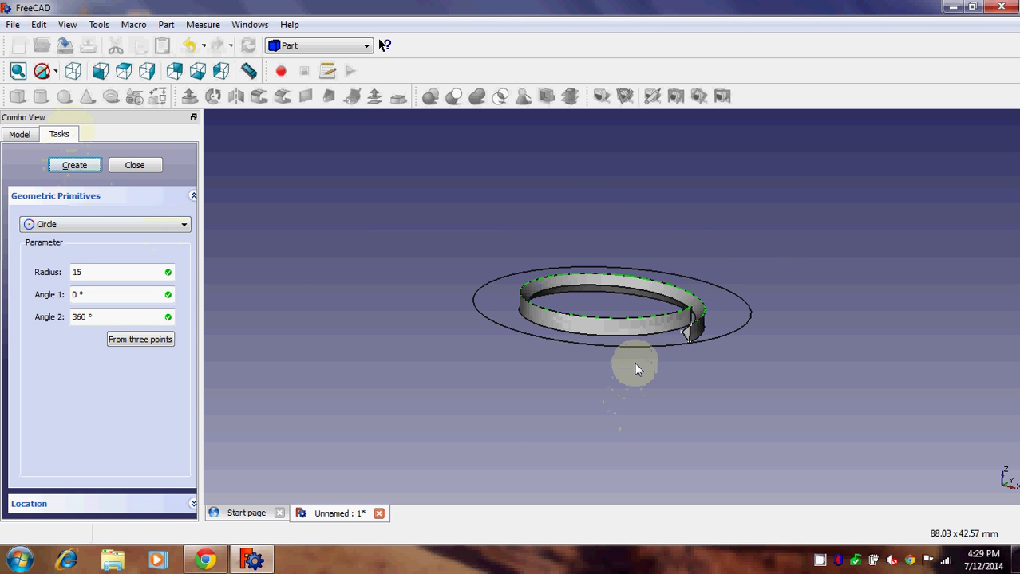
drag(619, 360, 614, 392)
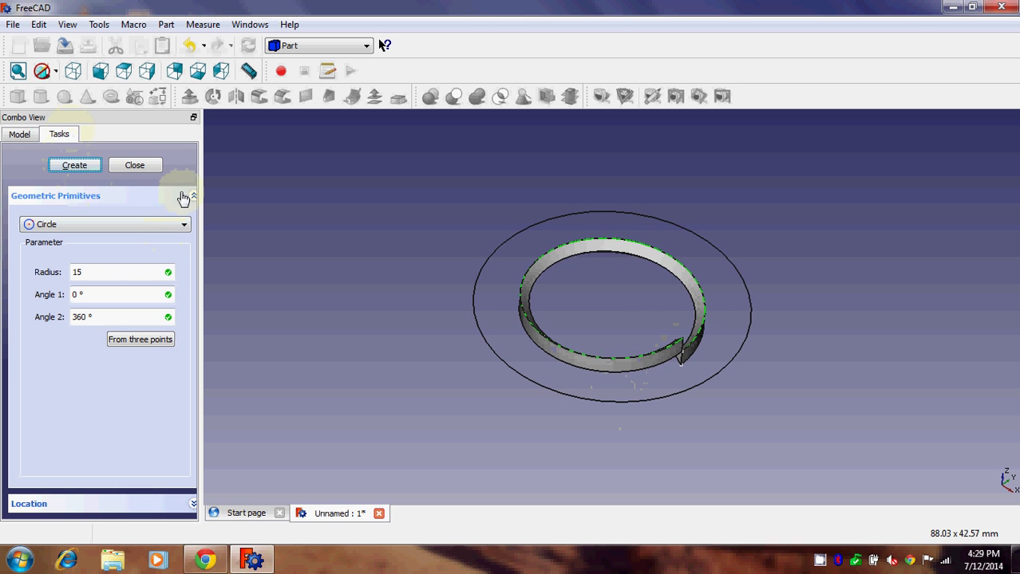
click(134, 166)
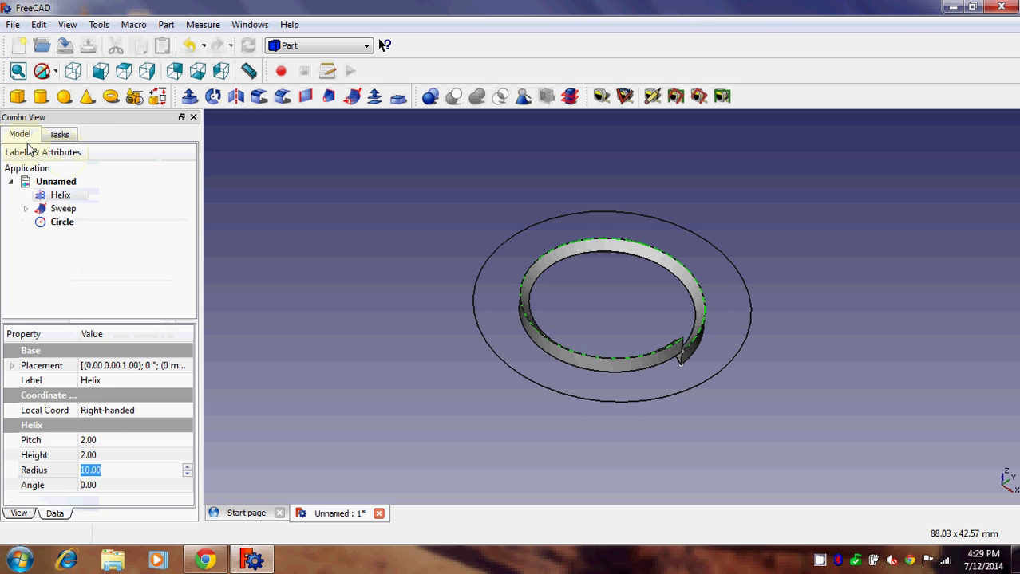
- Hide the Helix and the Sweep in the model tree
click(64, 199)
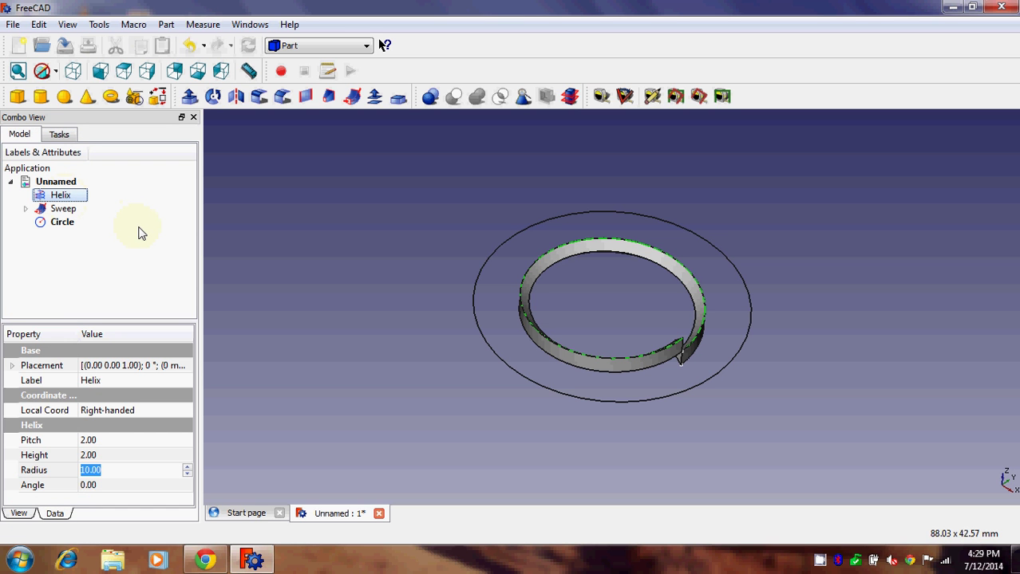
key(space)
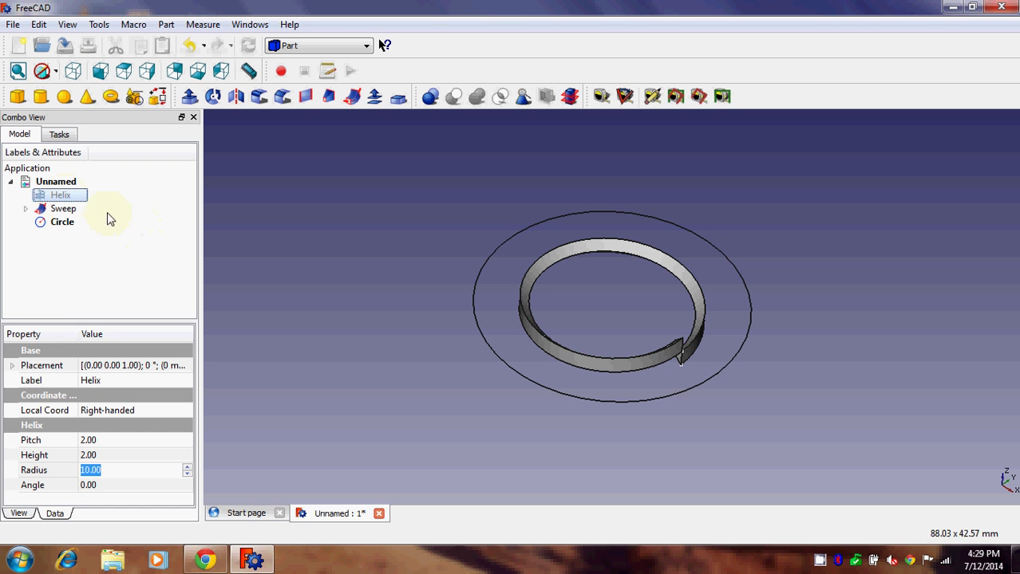
click(61, 210)
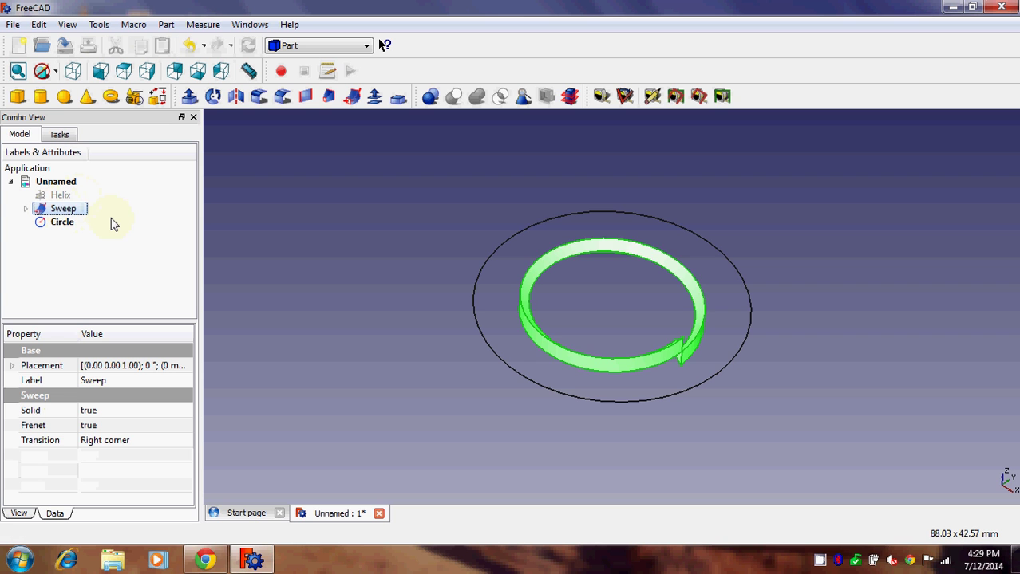
key(space)
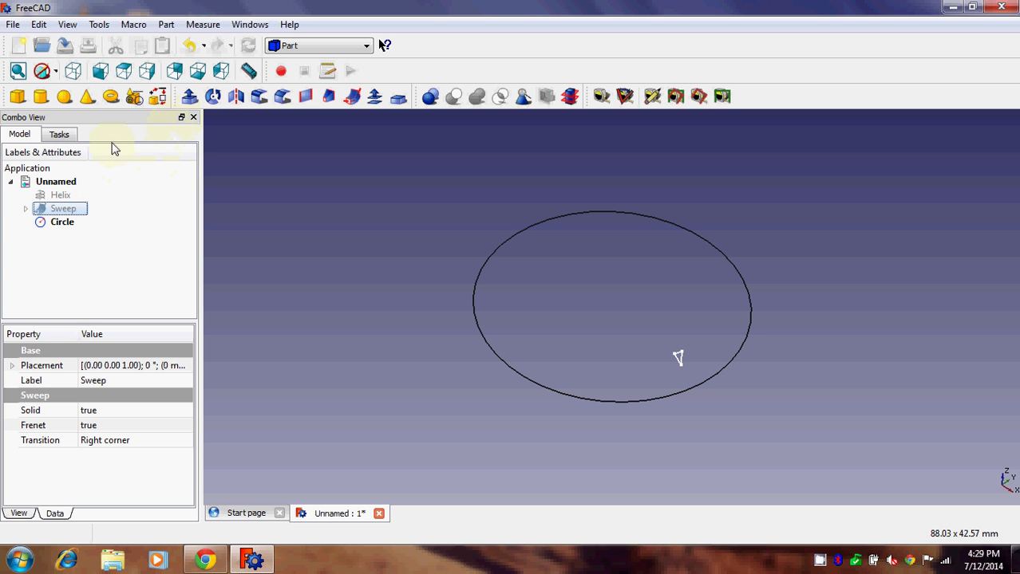
- Build a Face from the circle's edge with Shape builder, then hide the Circle
click(157, 97)
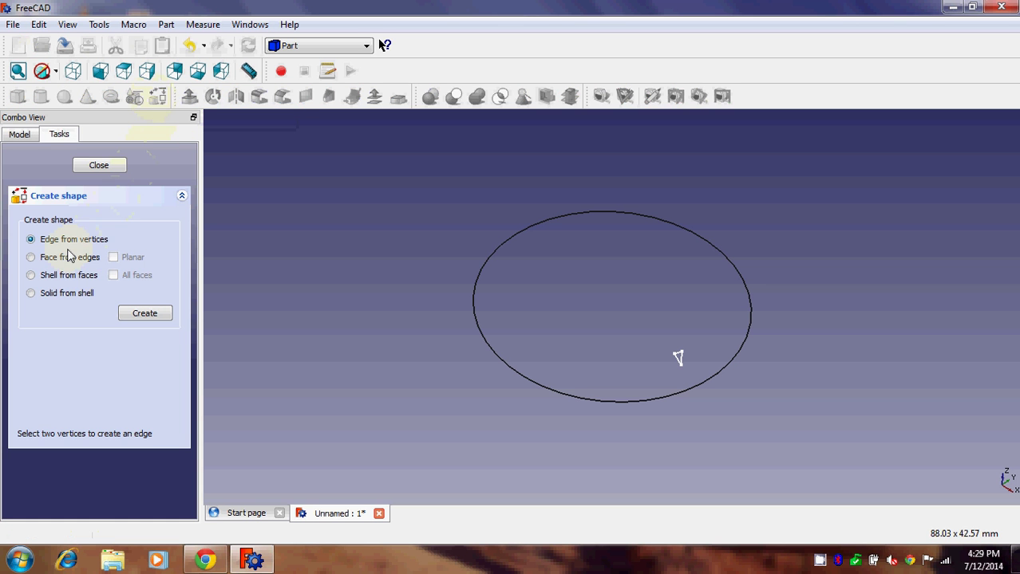
click(32, 257)
click(385, 347)
click(489, 349)
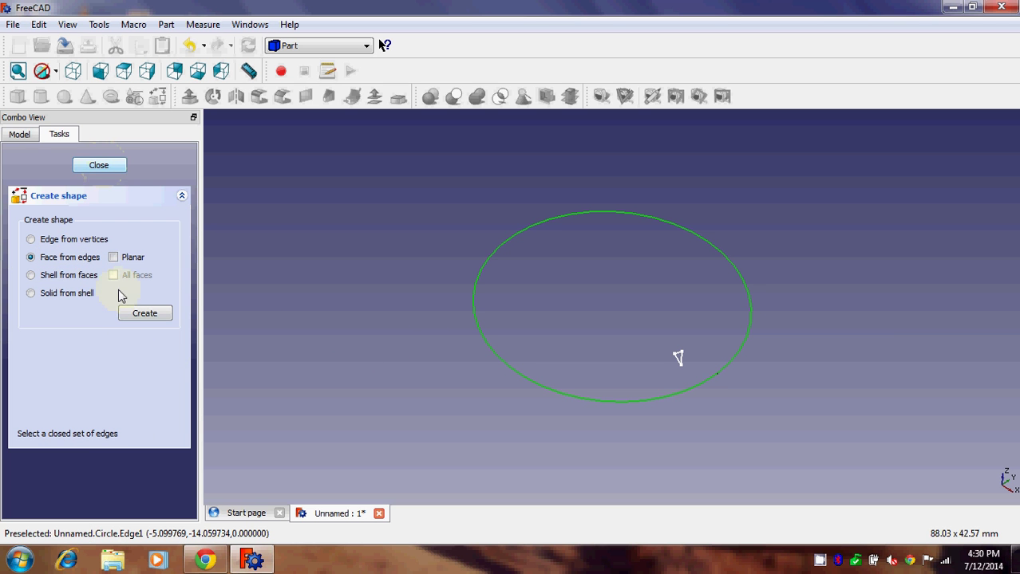
click(137, 322)
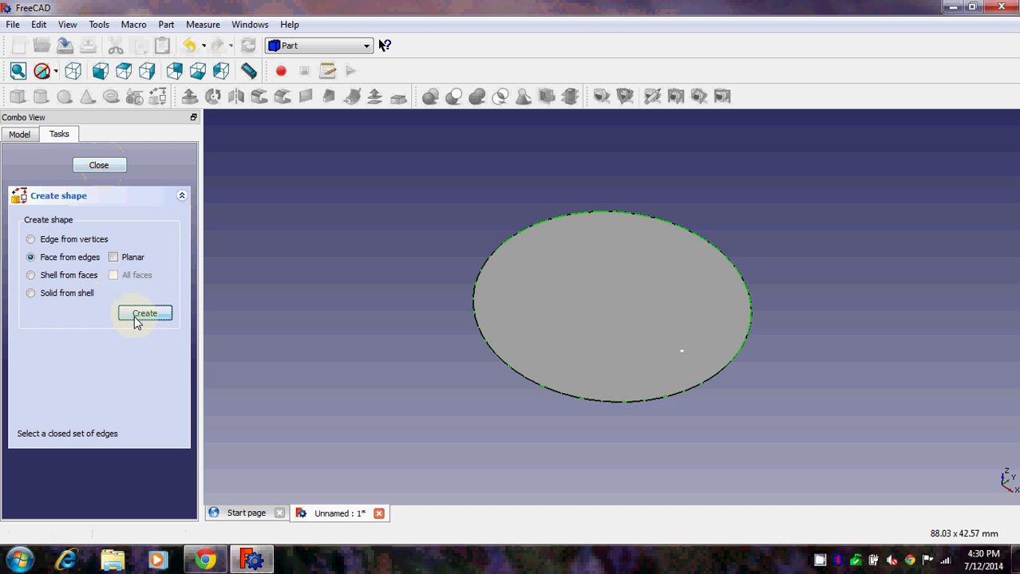
click(99, 166)
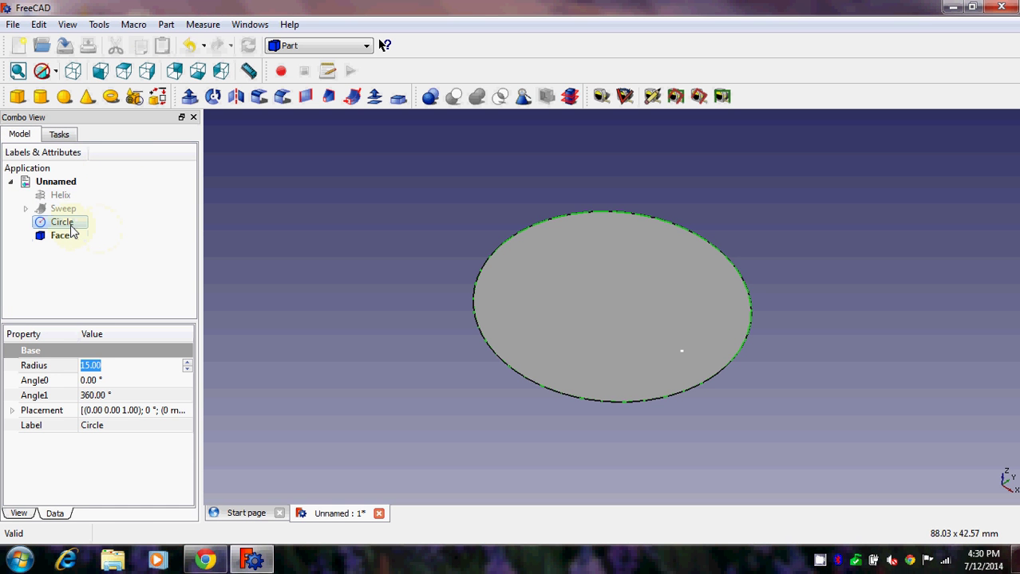
key(space)
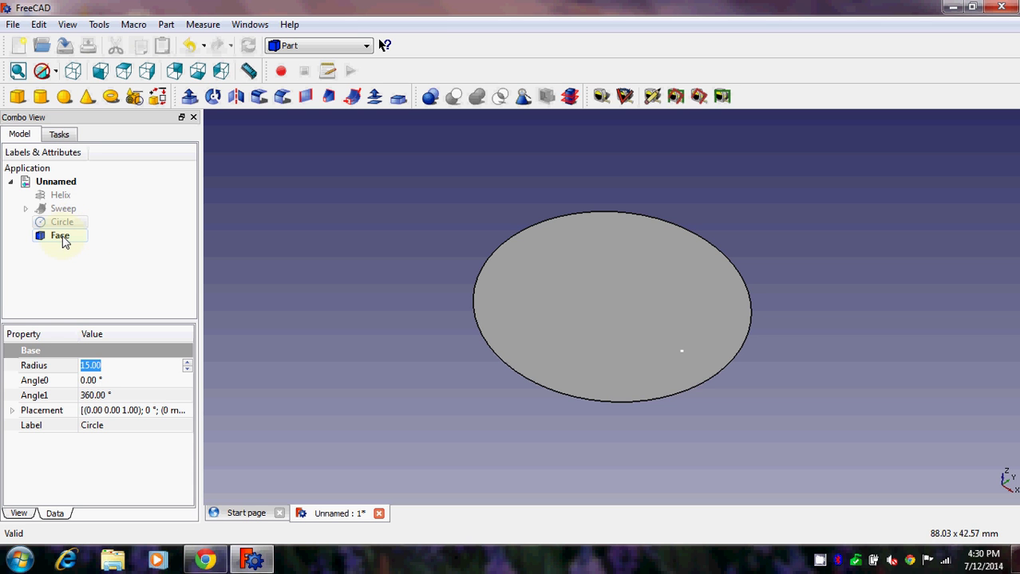
- Show the Sweep again and cut it from the Face, accepting the non-solid warning
click(64, 210)
key(space)
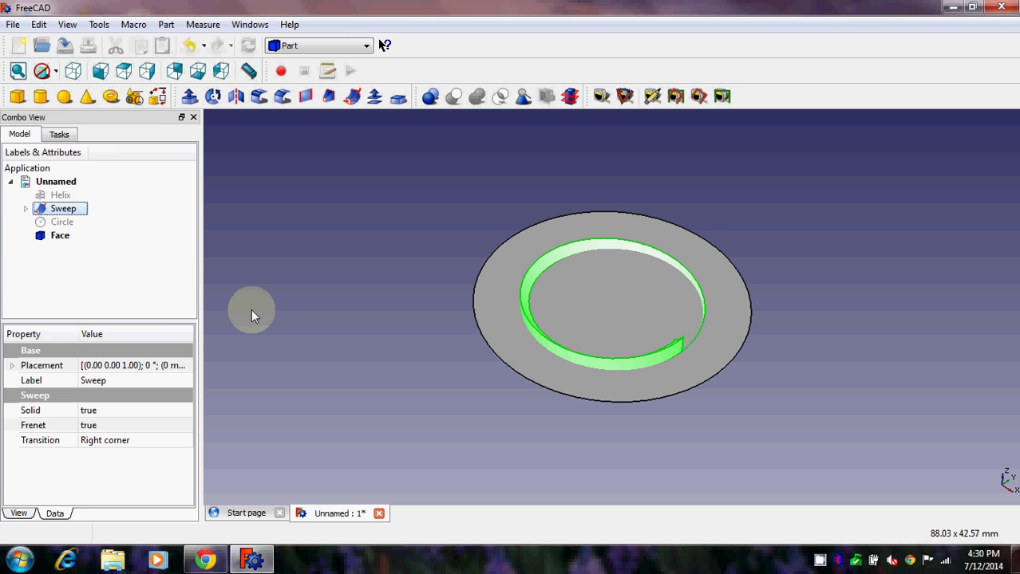
click(111, 268)
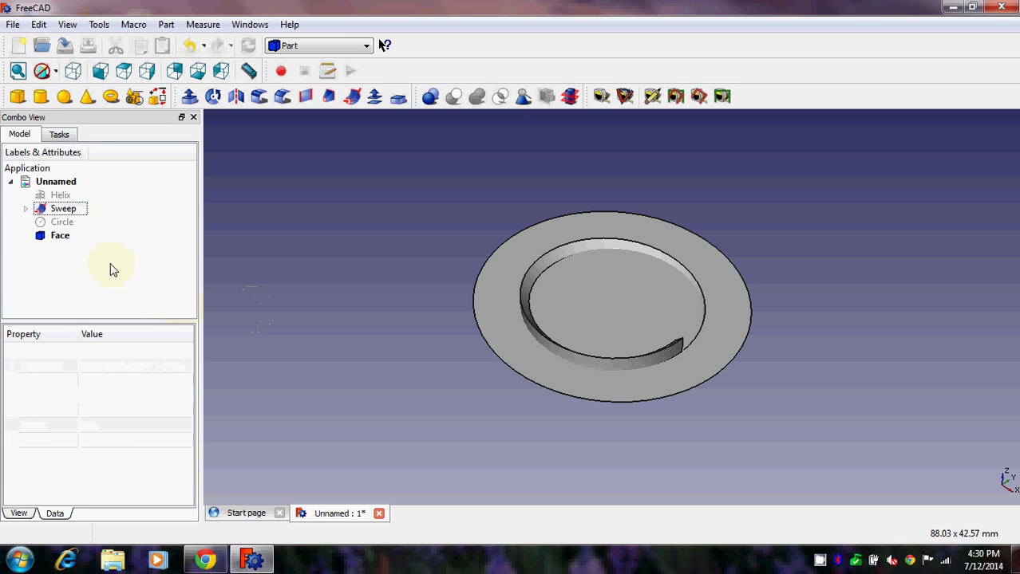
click(61, 237)
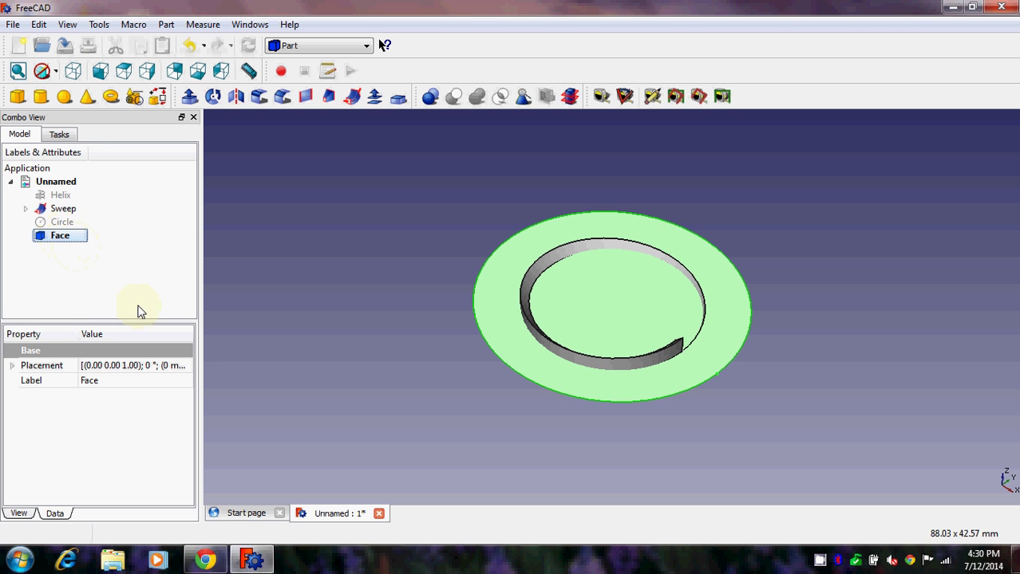
ctrl+click(68, 209)
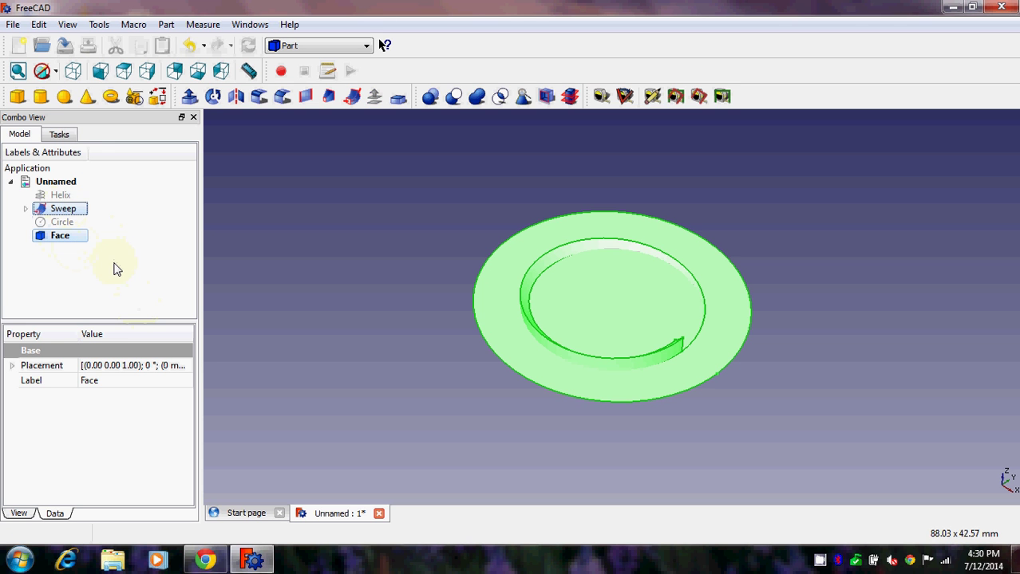
click(452, 98)
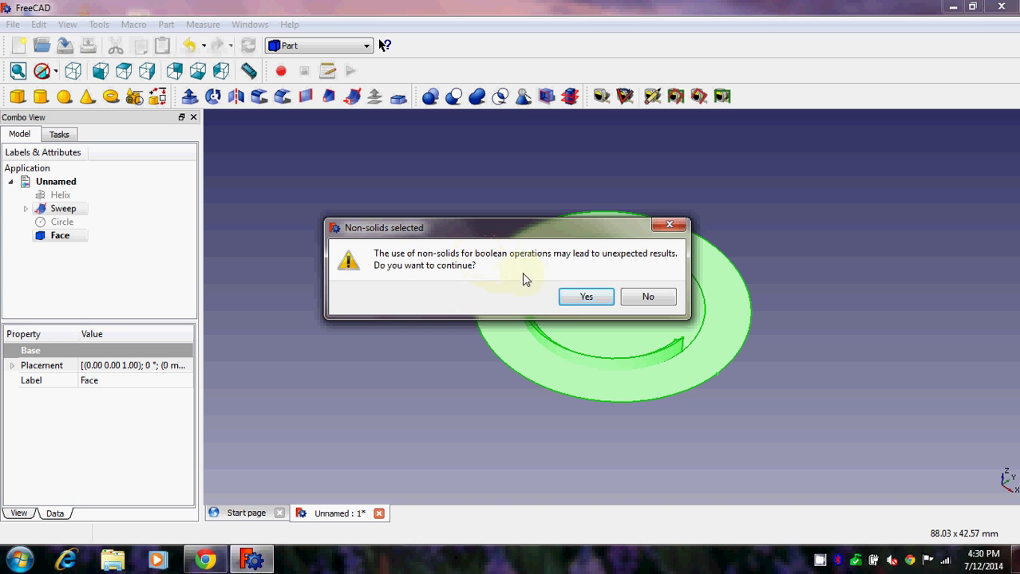
click(567, 306)
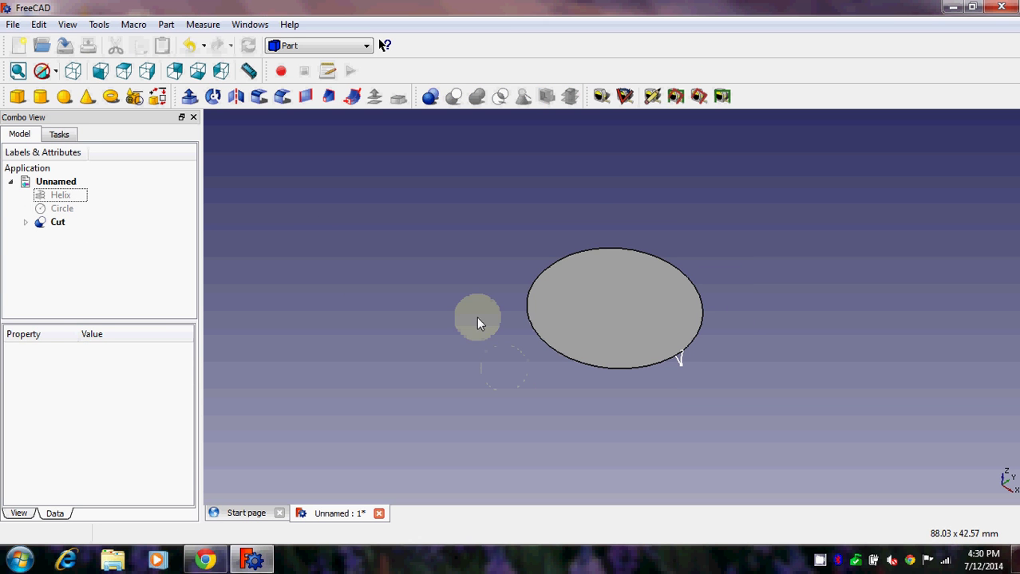
- Rotate the view face-on to the disc and open the Geometric Primitives panel
middle_drag(471, 302, 425, 290)
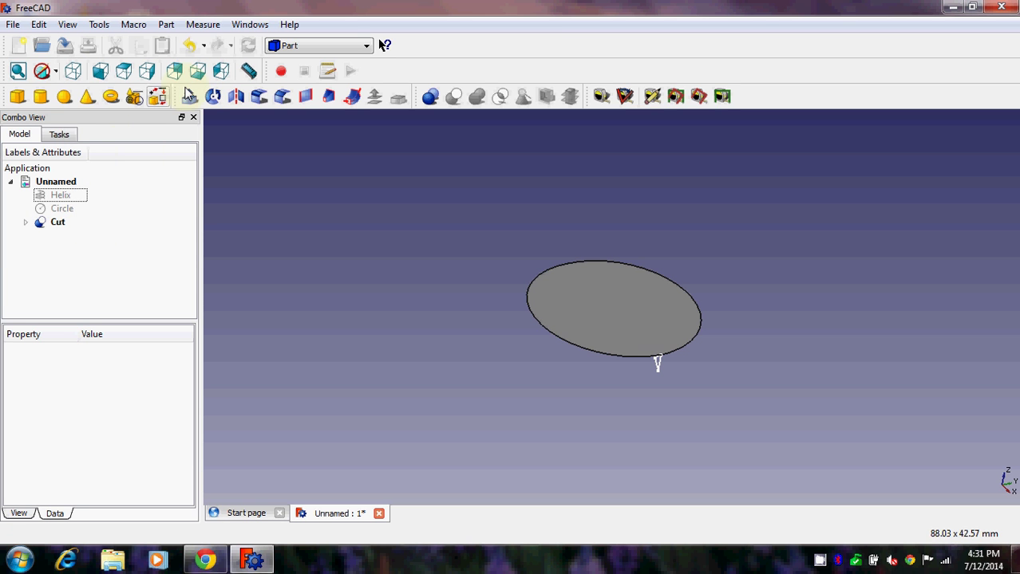
click(137, 97)
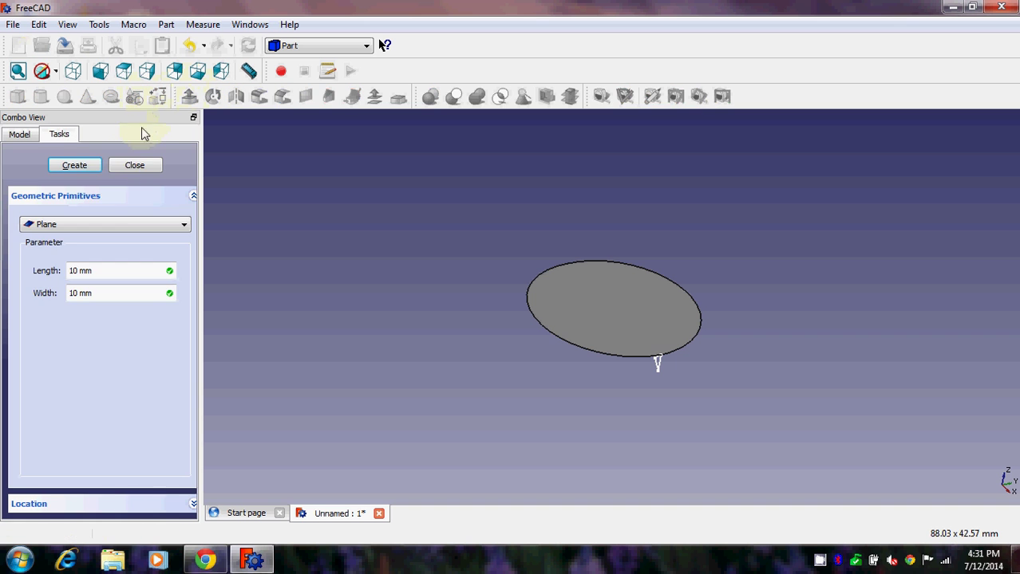
- Create a Helix primitive, Helix001, with pitch 2, height 10 and radius 10 mm
click(102, 223)
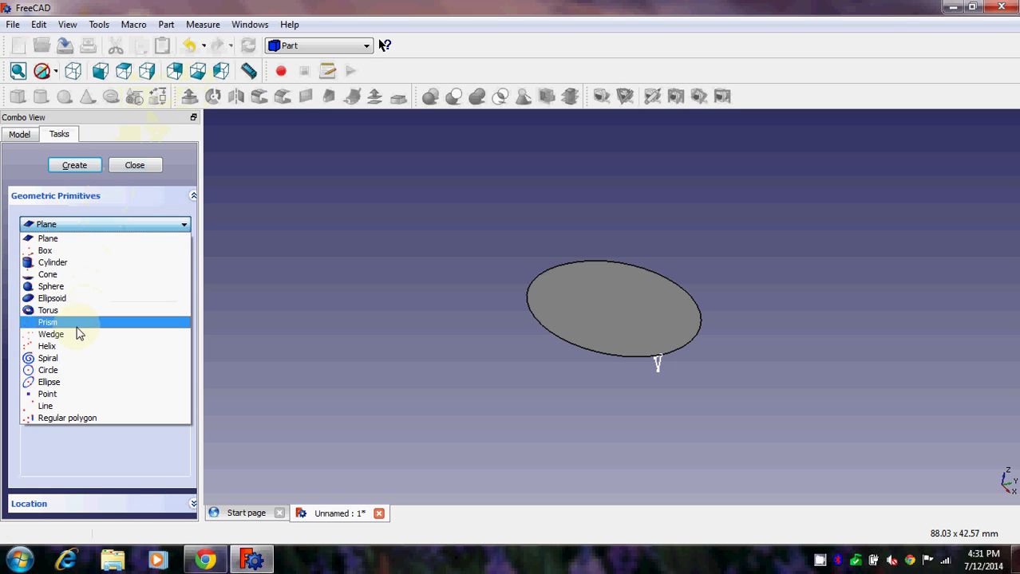
click(69, 347)
drag(143, 271, 88, 276)
text(2)
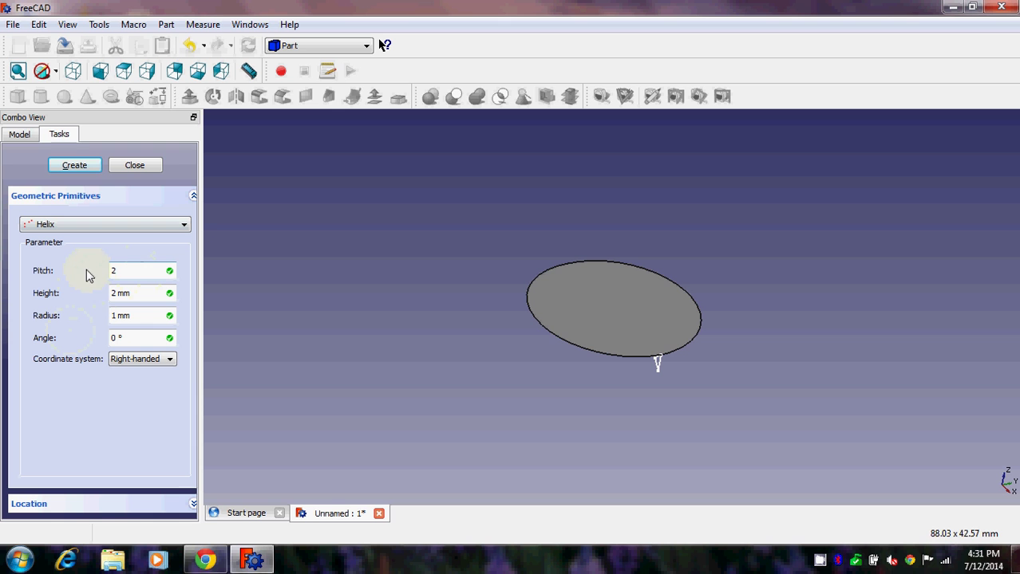
drag(136, 295, 101, 297)
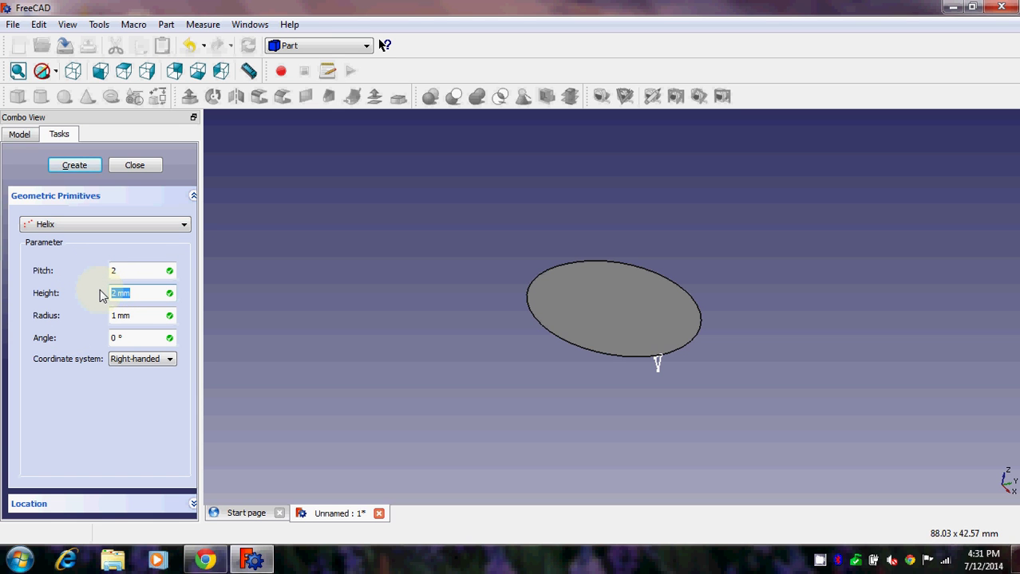
text(10)
key(Tab)
text(10)
click(78, 171)
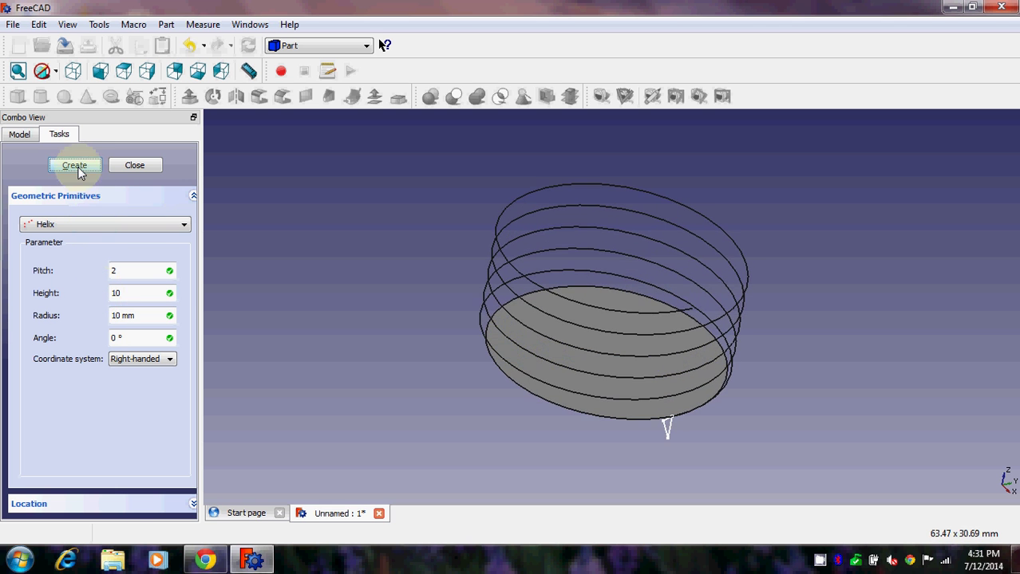
middle_drag(355, 326, 232, 359)
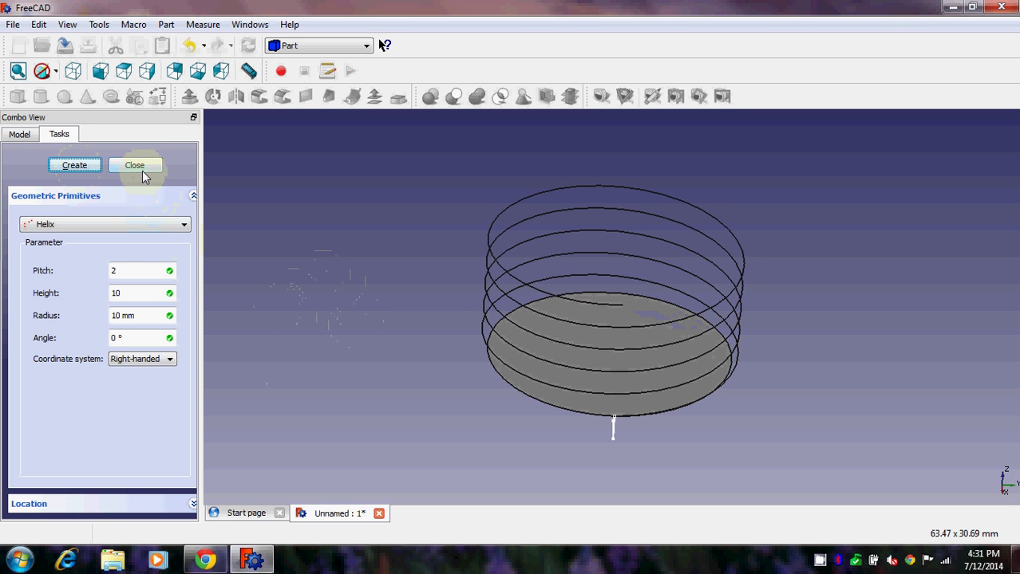
click(140, 166)
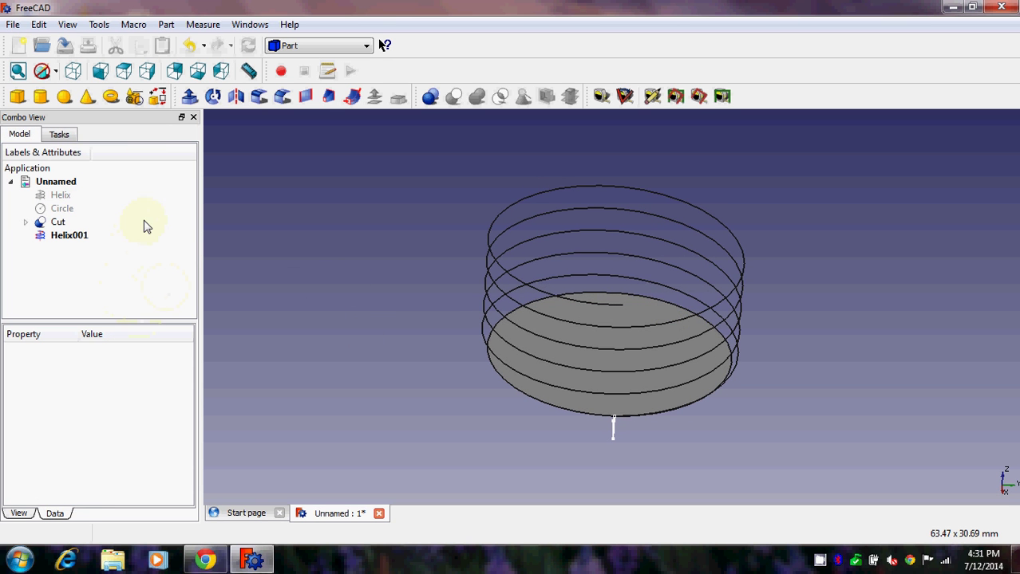
- Cancel the pending sweep and switch to the Draft workbench, dismissing the loading error
click(352, 104)
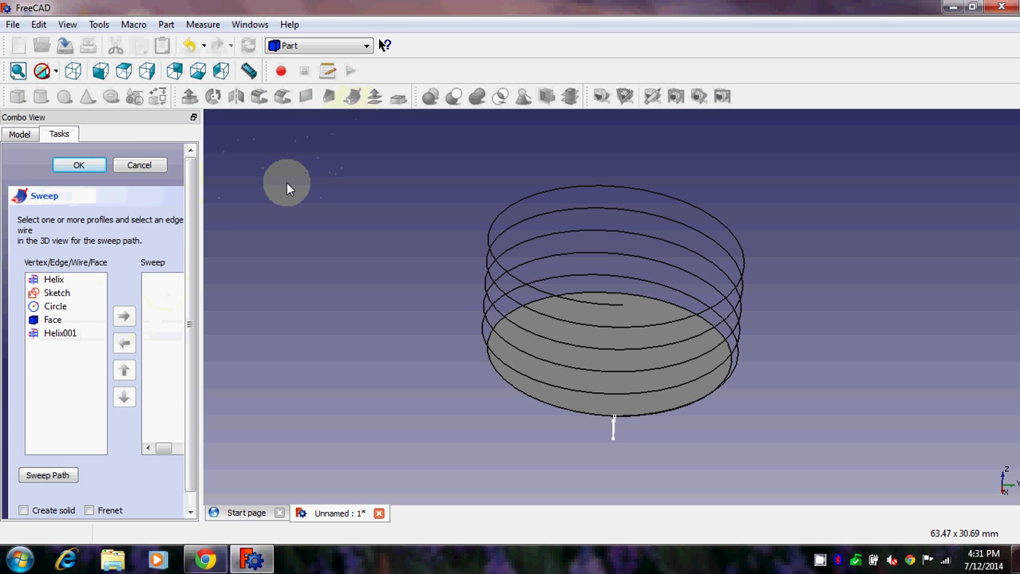
click(140, 165)
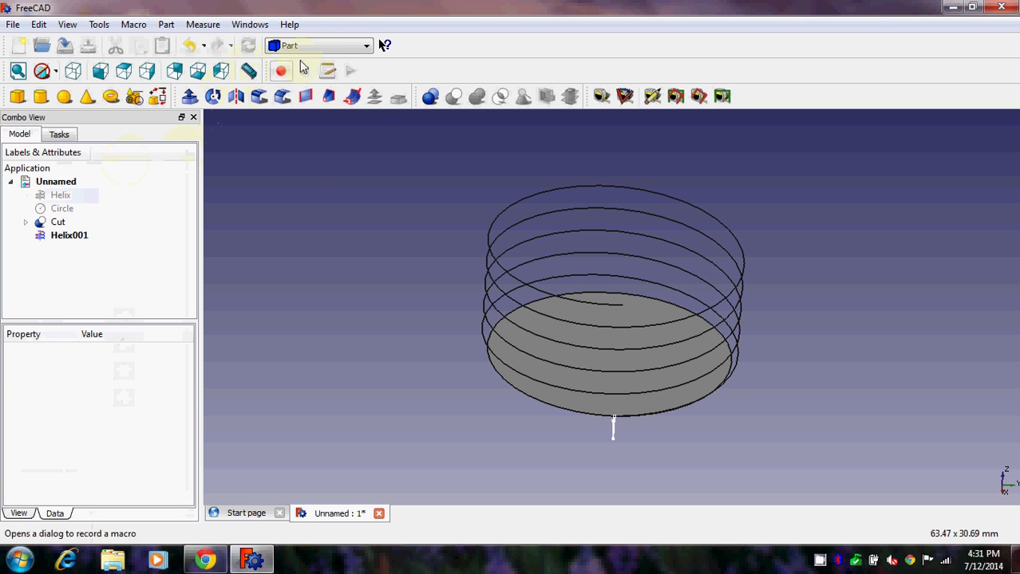
click(321, 48)
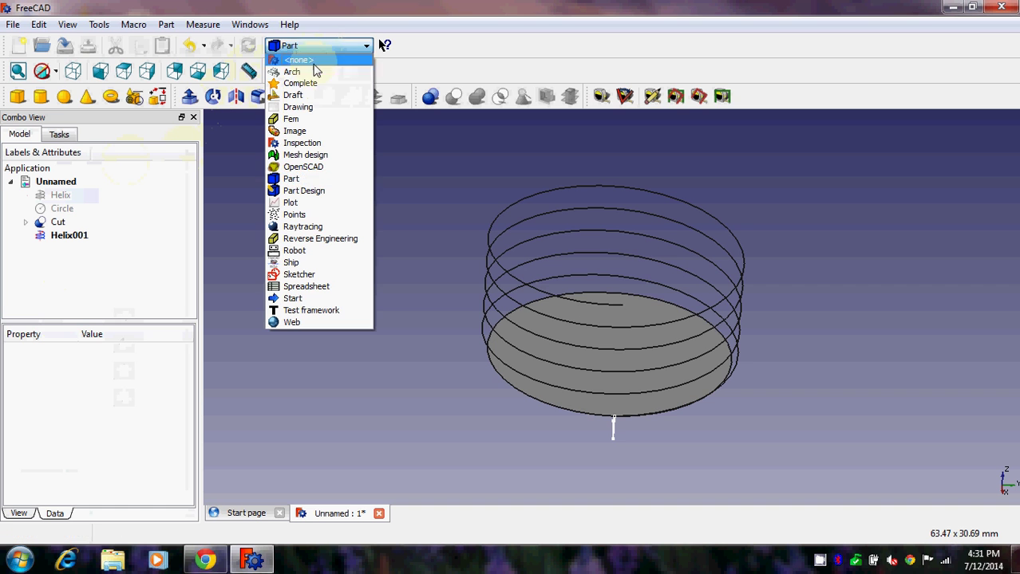
click(307, 94)
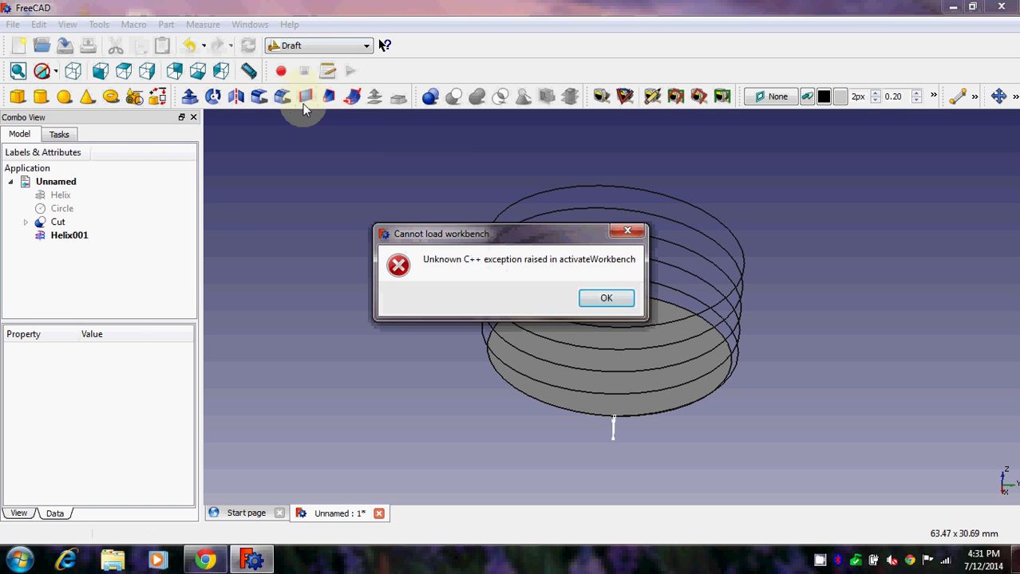
click(606, 298)
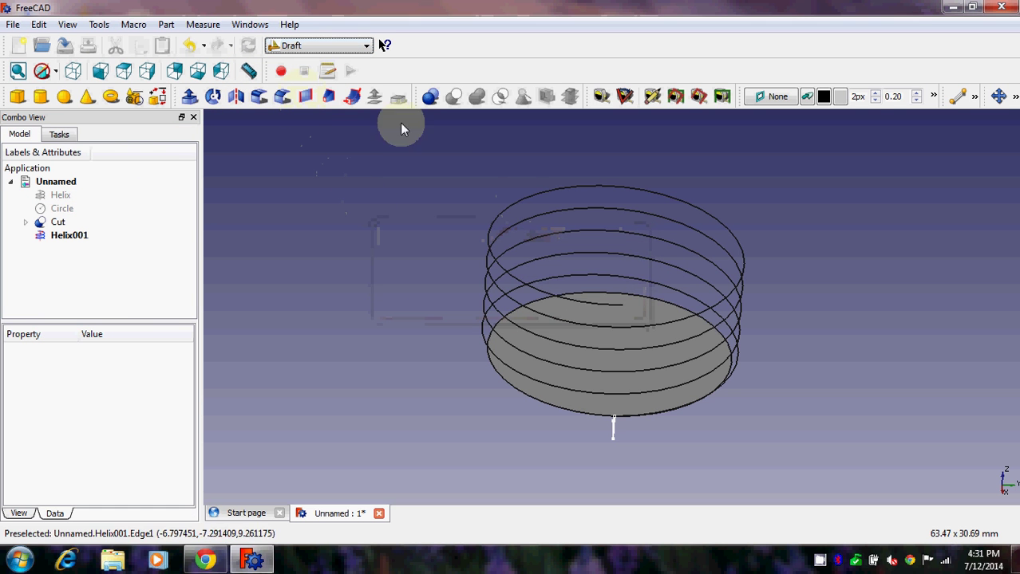
- Switch briefly to Part, then back to Draft, and dismiss the load error again
click(280, 45)
click(294, 94)
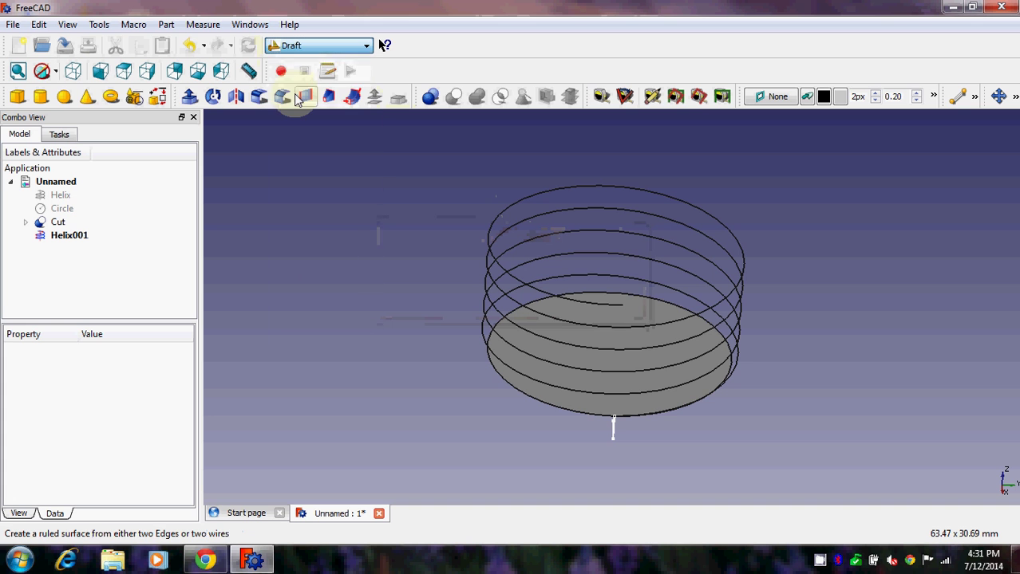
click(302, 46)
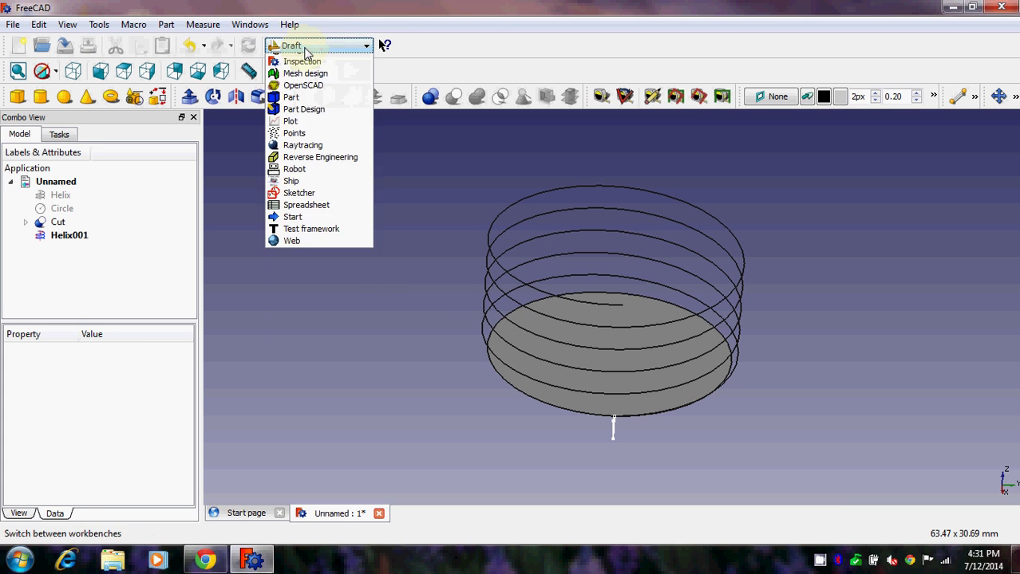
click(298, 97)
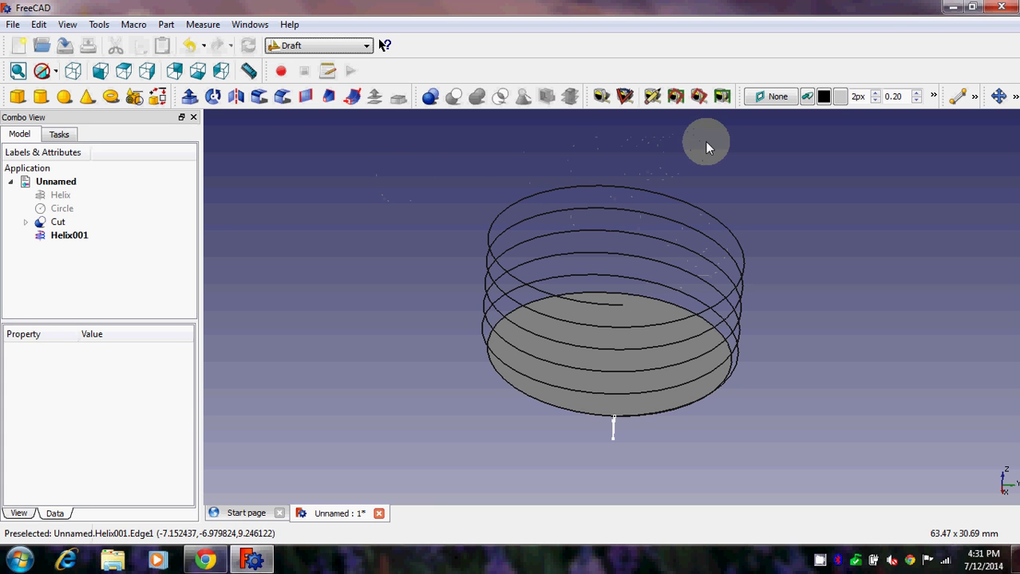
click(347, 46)
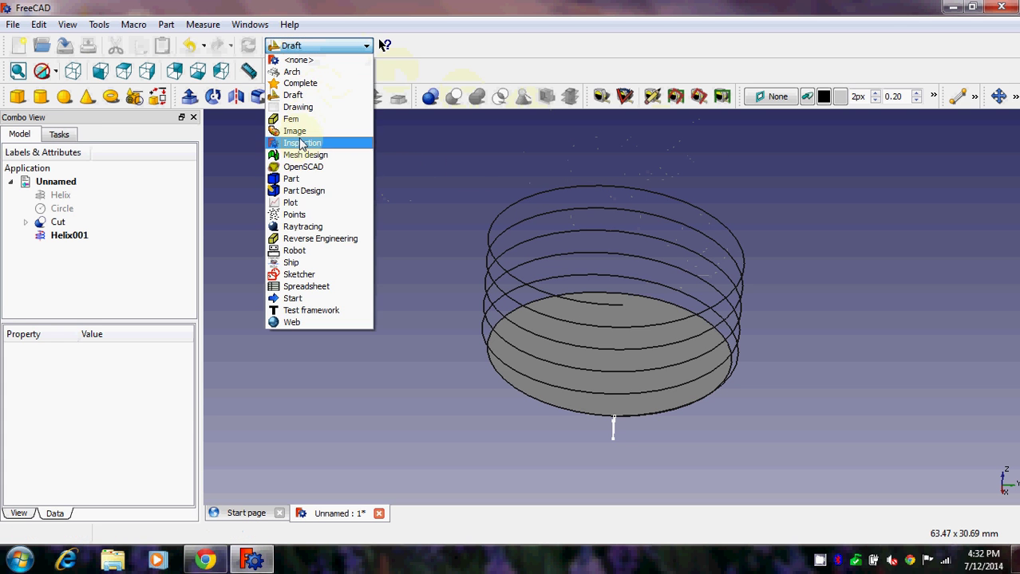
click(295, 179)
click(312, 47)
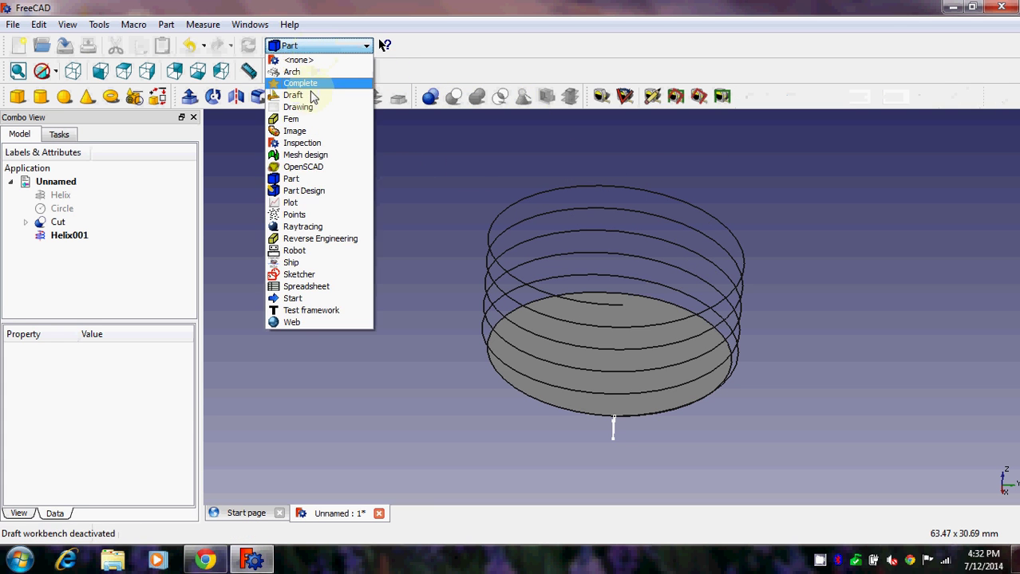
click(314, 95)
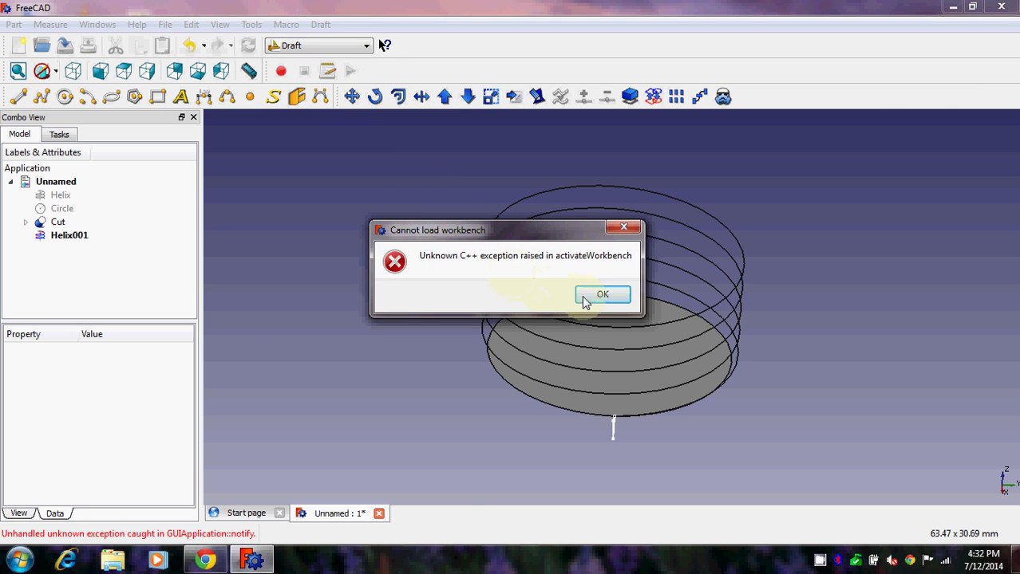
click(594, 295)
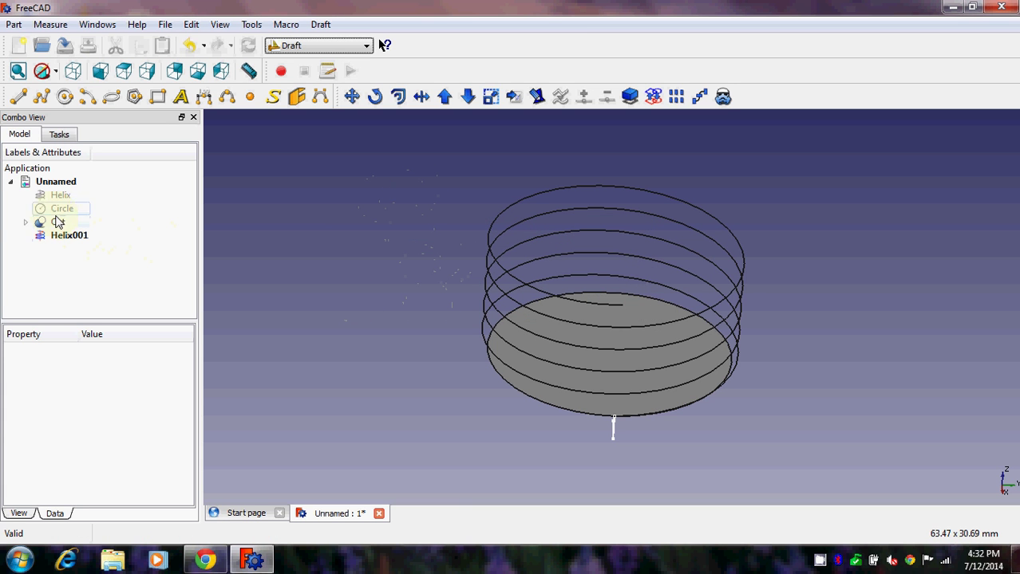
- Hide Helix001, make a Draft clone of Cut, and select the new clone
click(86, 237)
key(space)
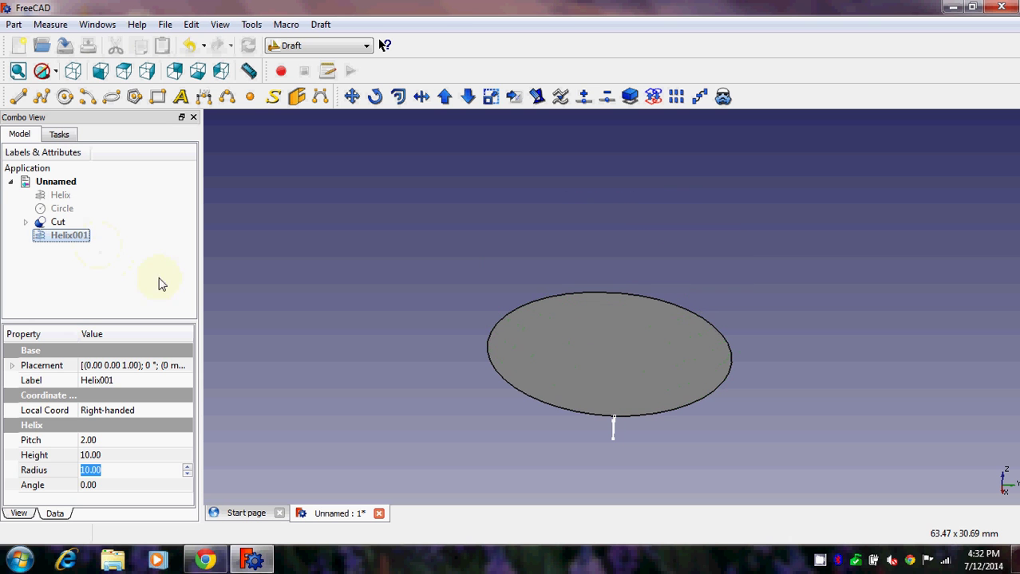
click(60, 222)
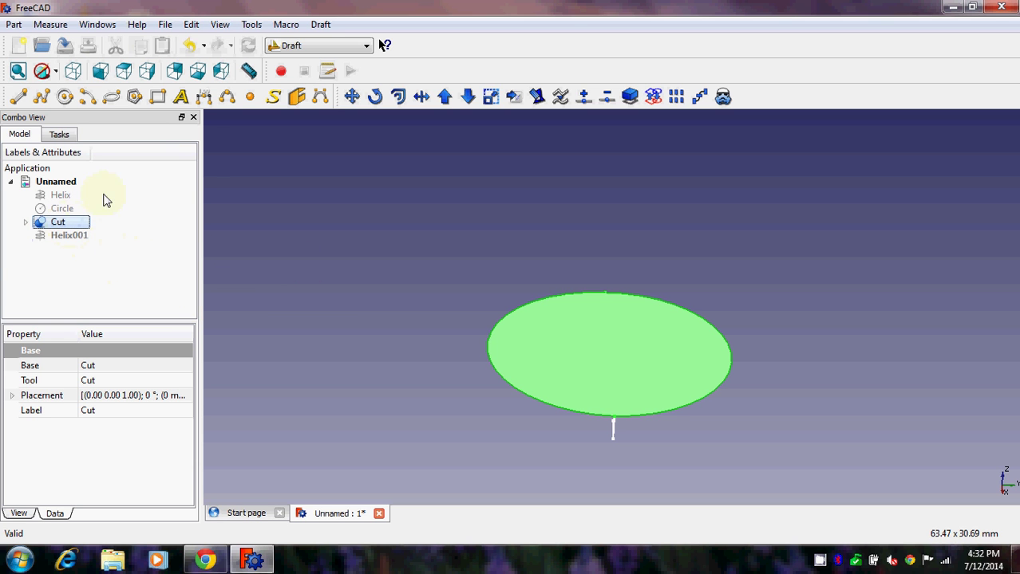
click(723, 98)
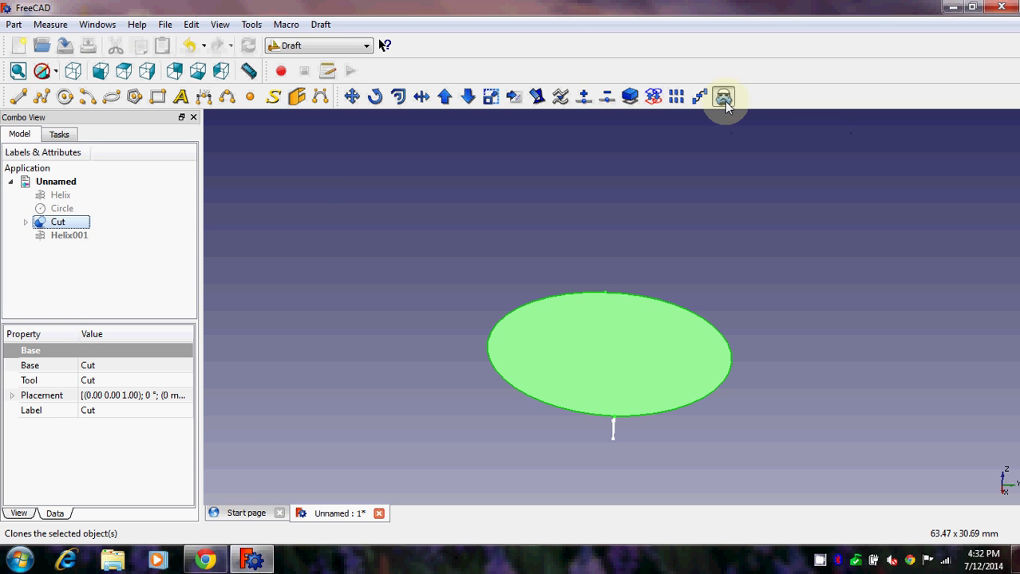
click(67, 249)
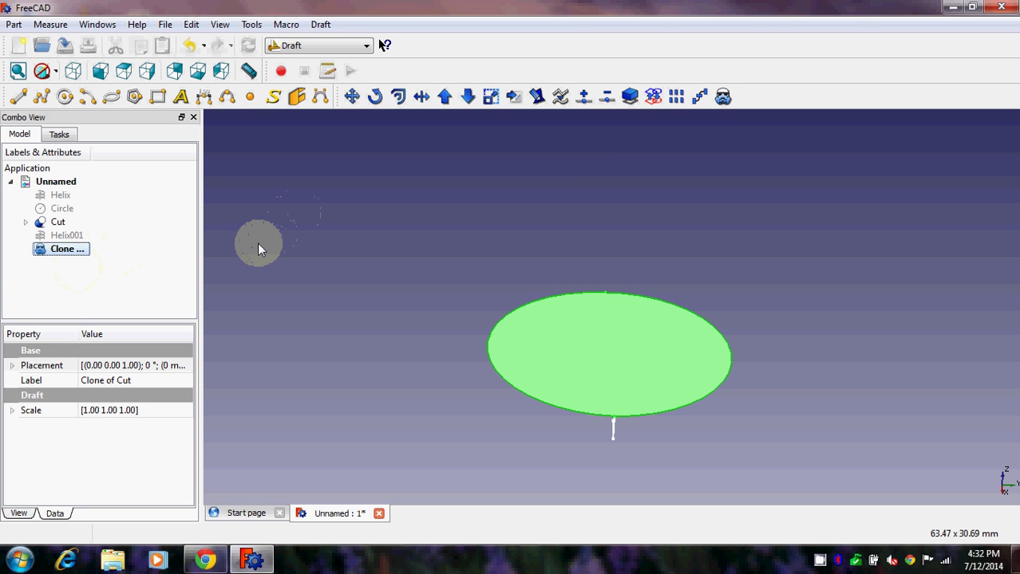
- Downgrade the clone into a circular Wire, hide Cut, and select the Wire
click(470, 97)
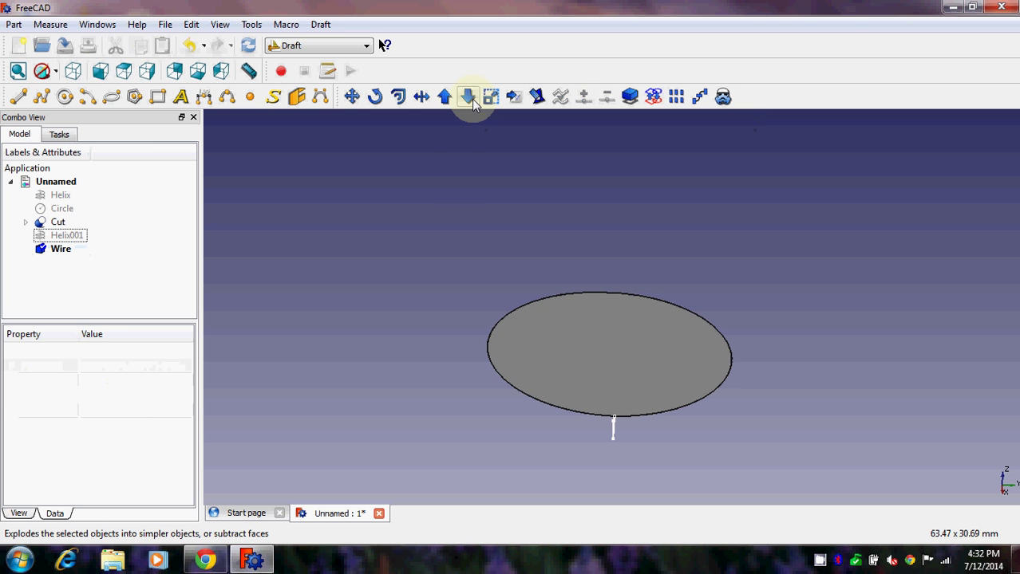
click(61, 223)
key(space)
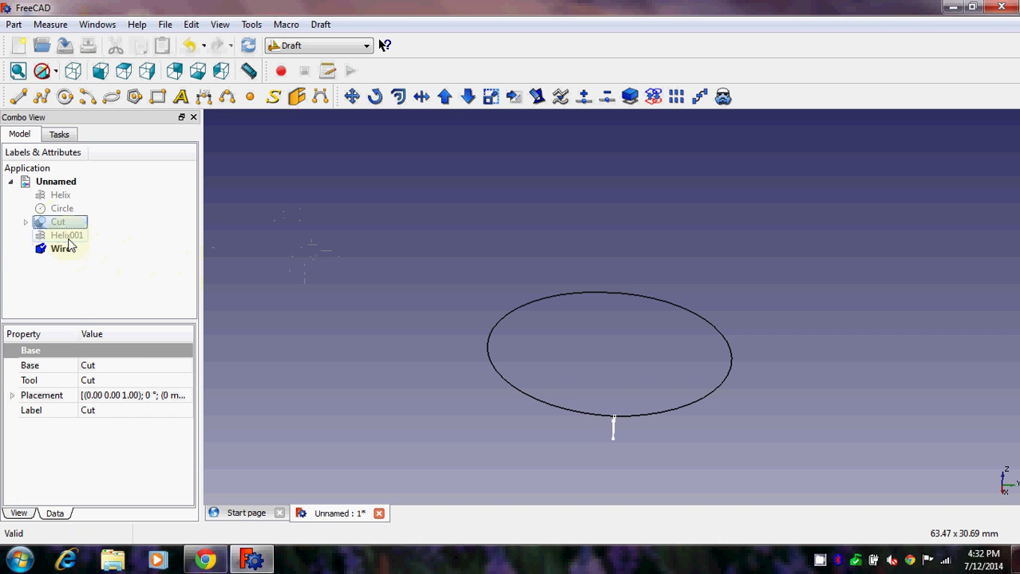
click(65, 254)
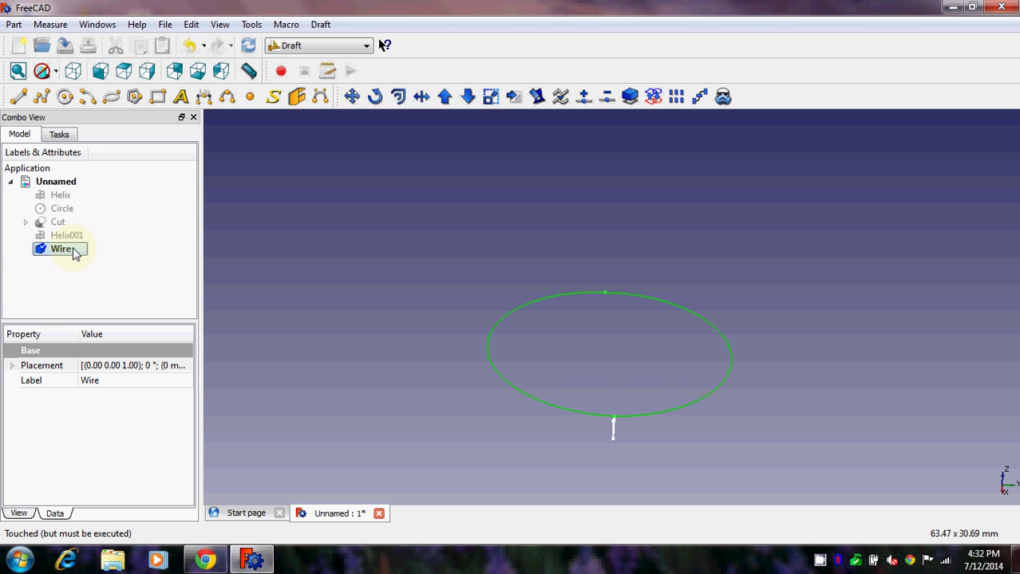
middle_drag(358, 243, 345, 271)
middle_drag(422, 295, 370, 284)
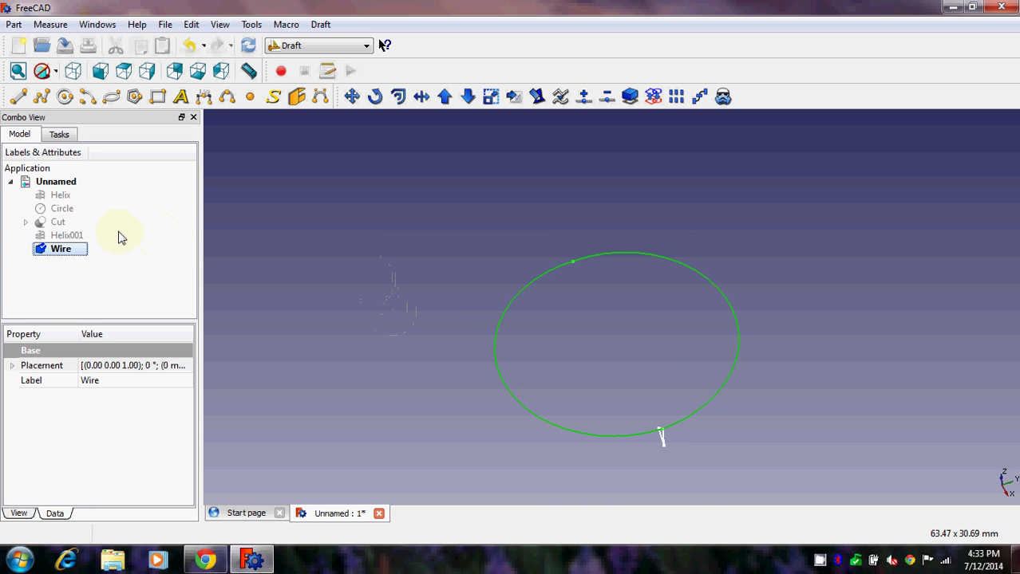
- Switch back to Part, select Helix001 and its edge, and start a Part Sweep
click(283, 46)
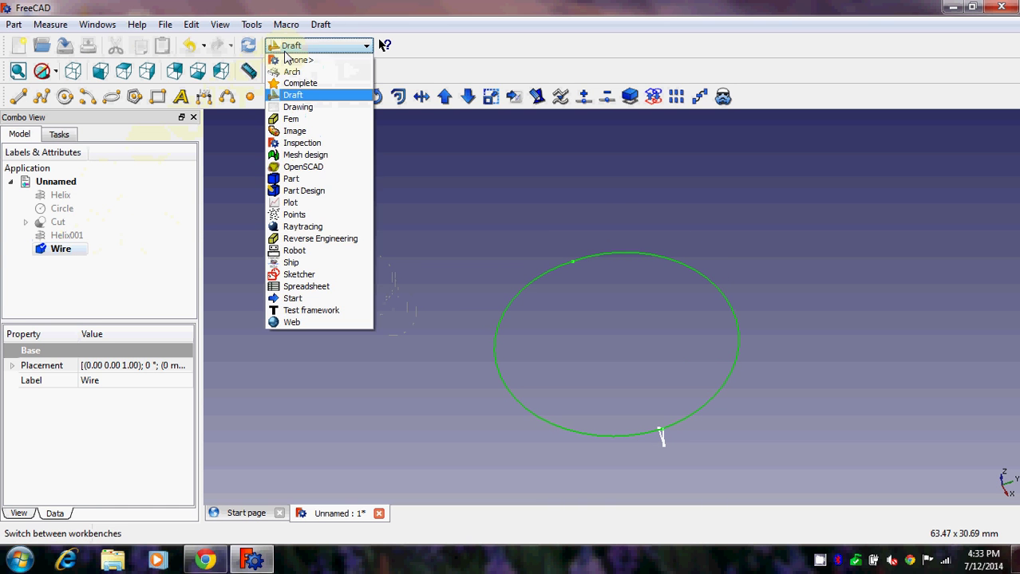
click(308, 178)
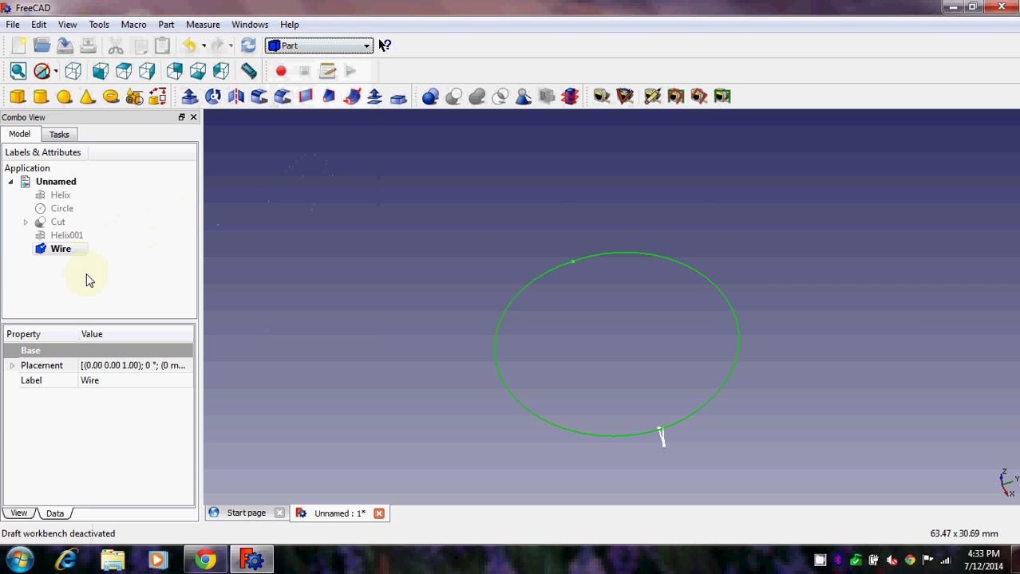
click(68, 239)
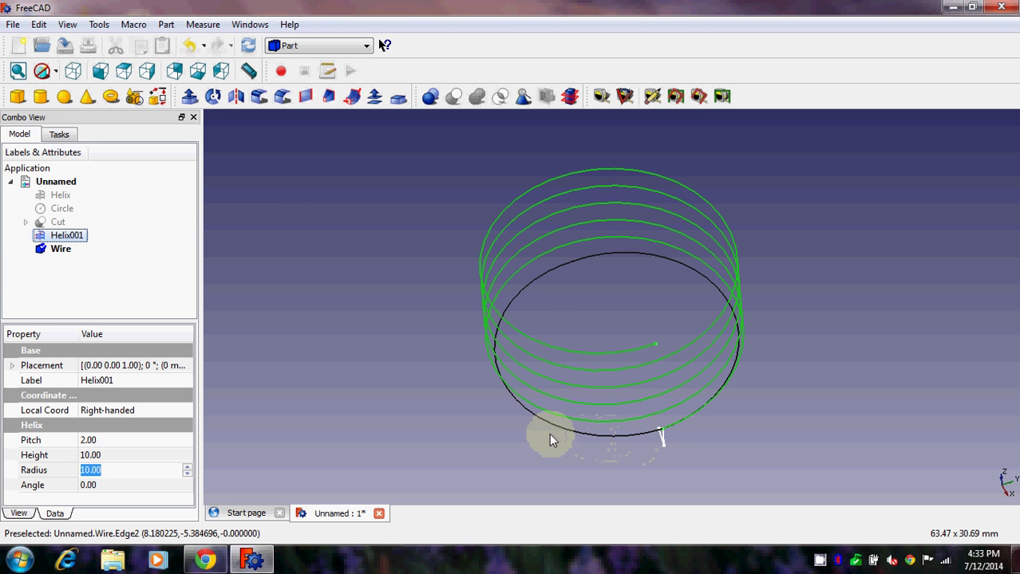
click(685, 414)
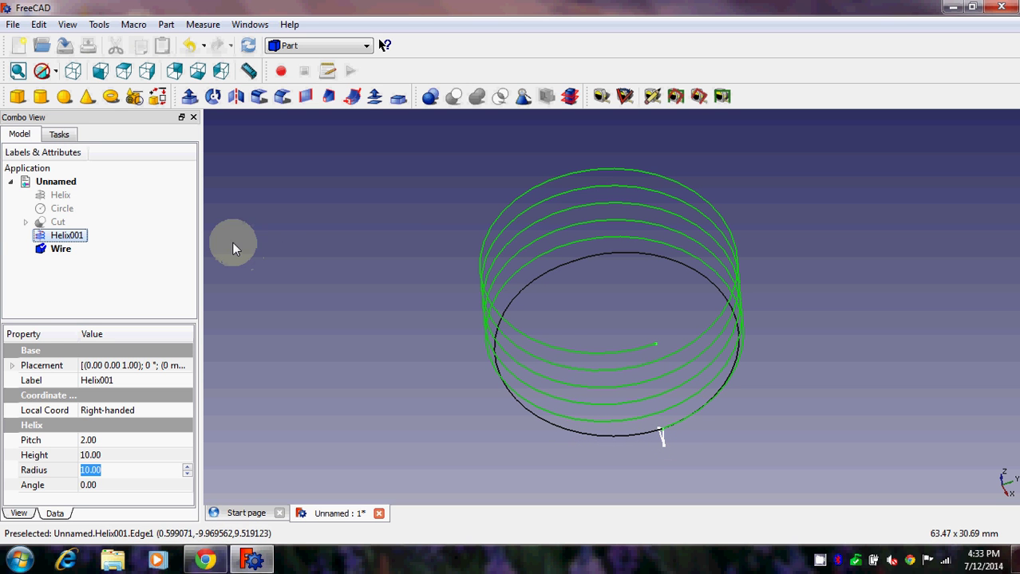
click(351, 103)
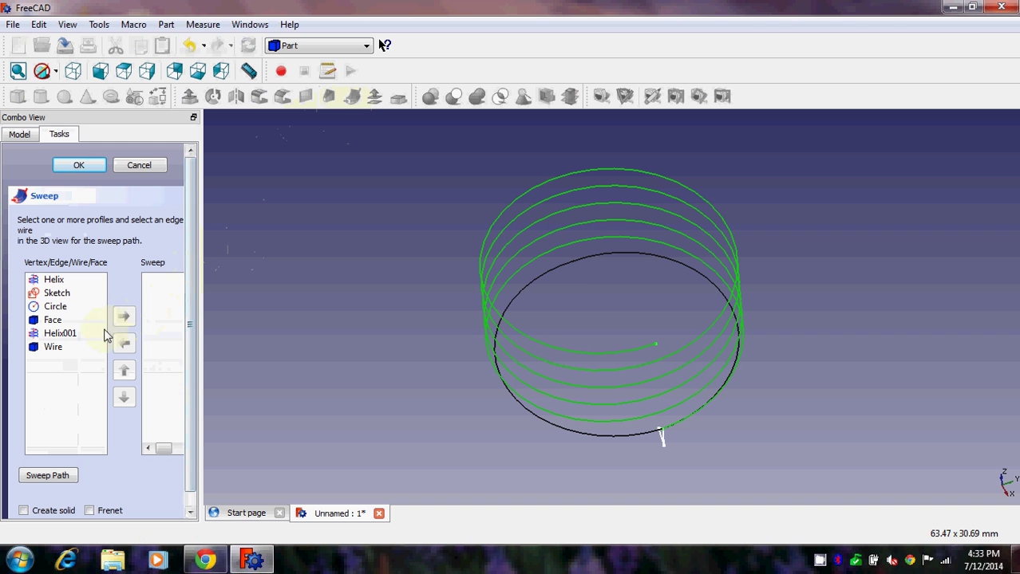
- Sweep the Wire profile along the Helix001 path as a solid, creating Sweep001
click(68, 347)
click(124, 316)
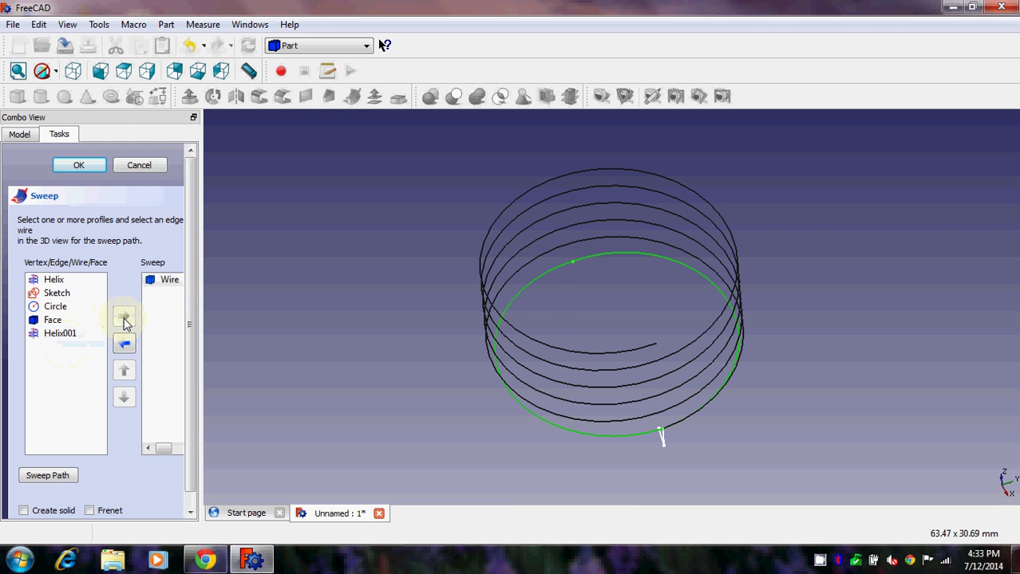
drag(196, 302, 200, 338)
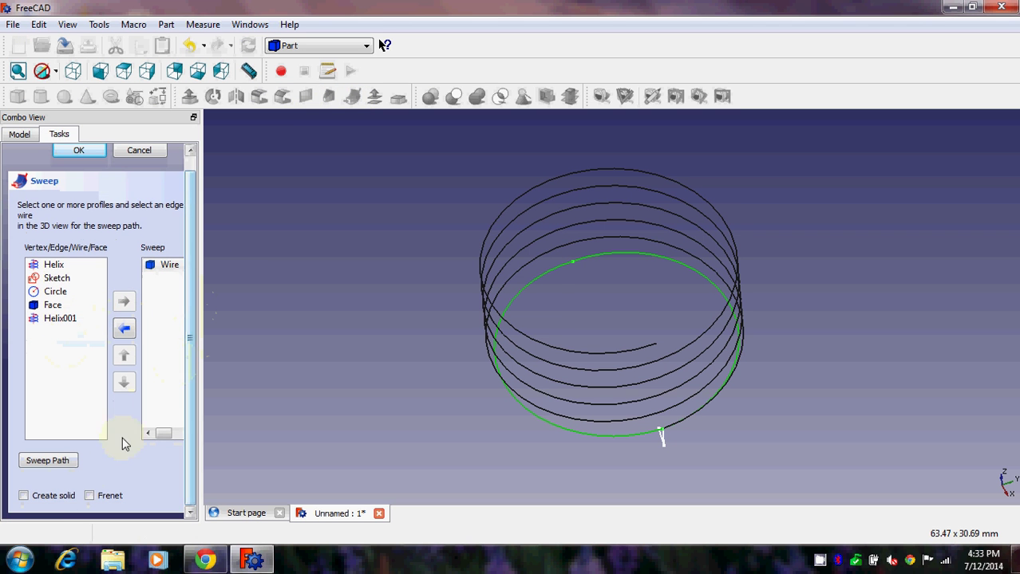
click(57, 501)
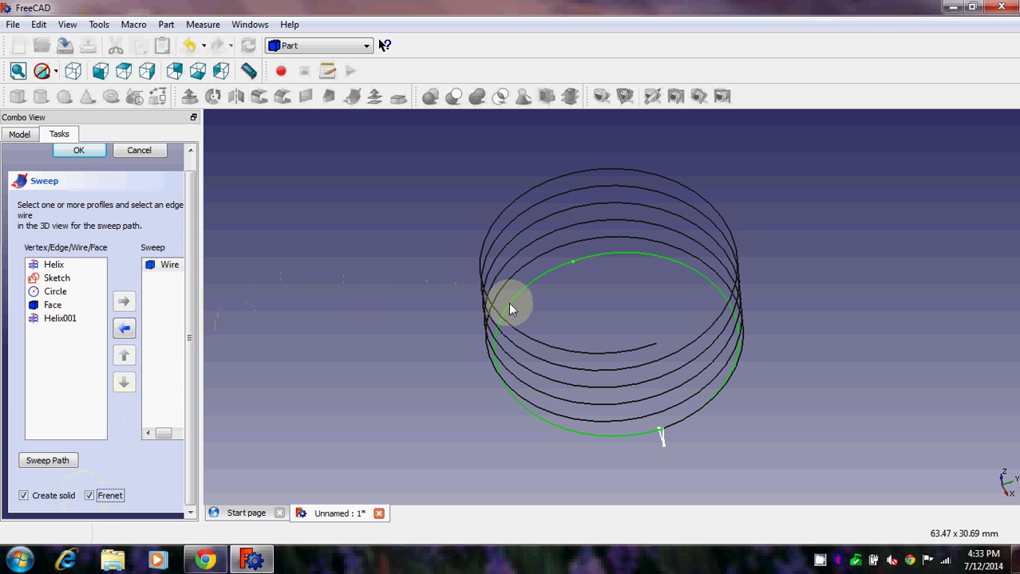
click(492, 323)
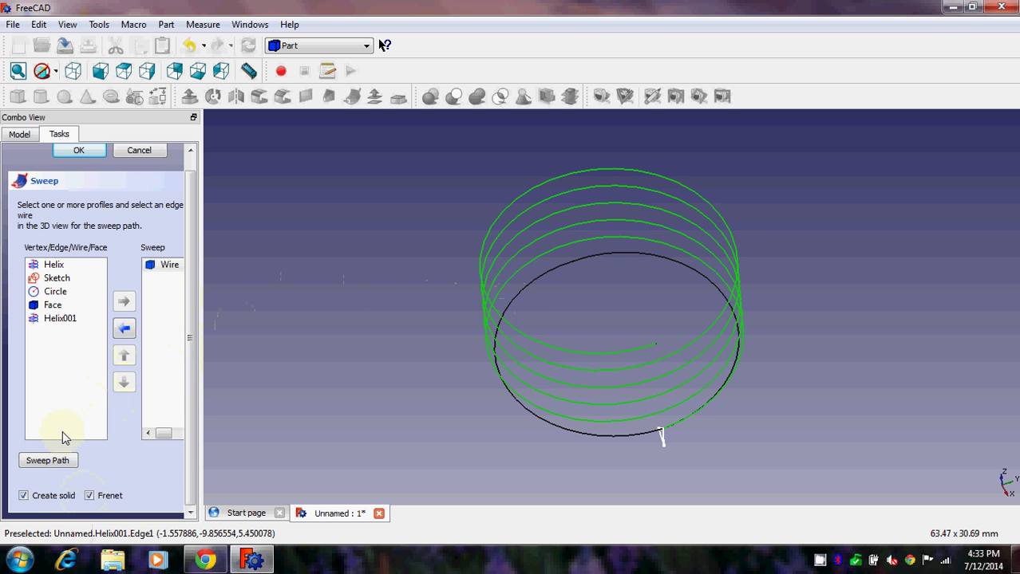
click(76, 152)
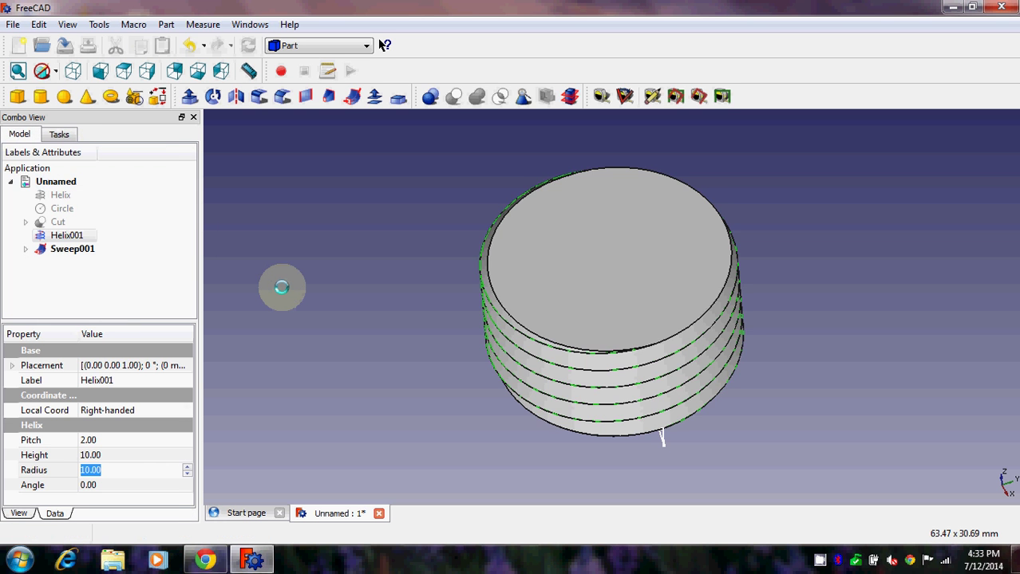
middle_drag(332, 296, 424, 272)
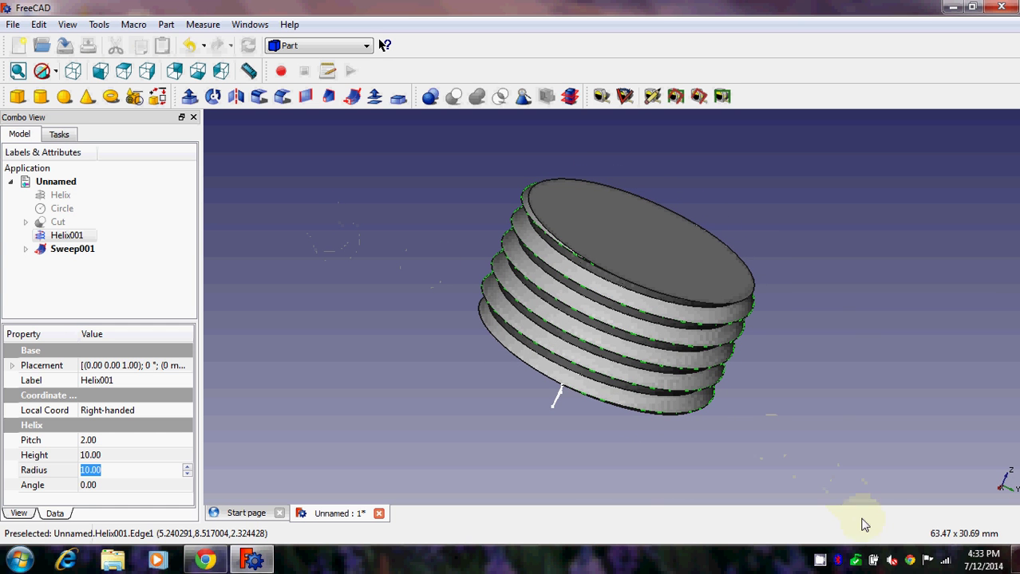